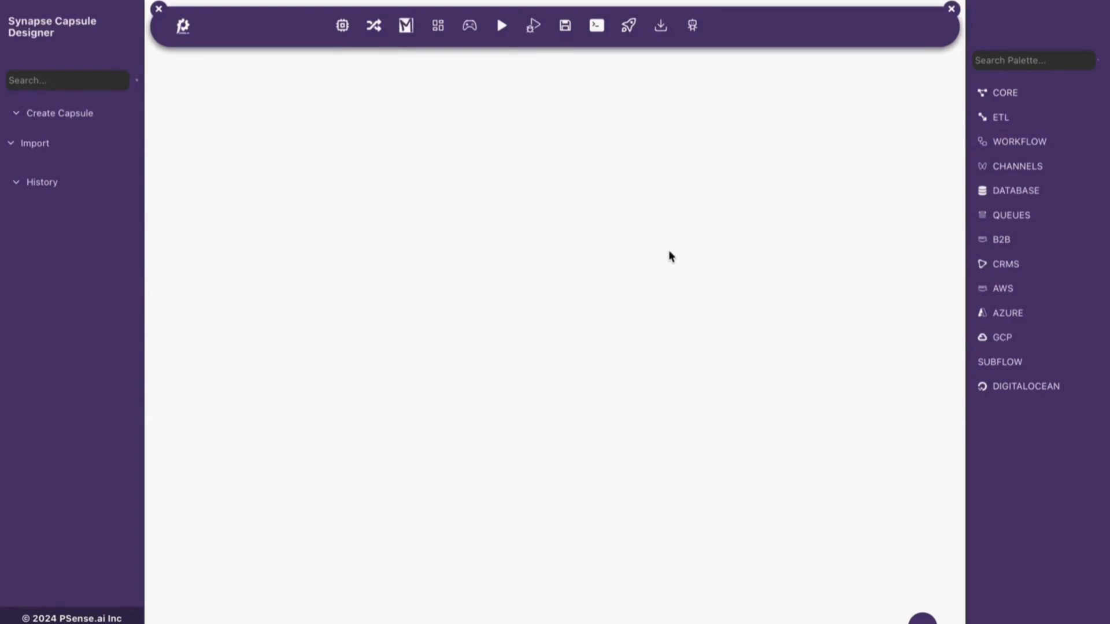
# - Browse the CRMS connectors in the component palette
pyautogui.click(1006, 264)
pyautogui.scroll(-2, 1020, 352)
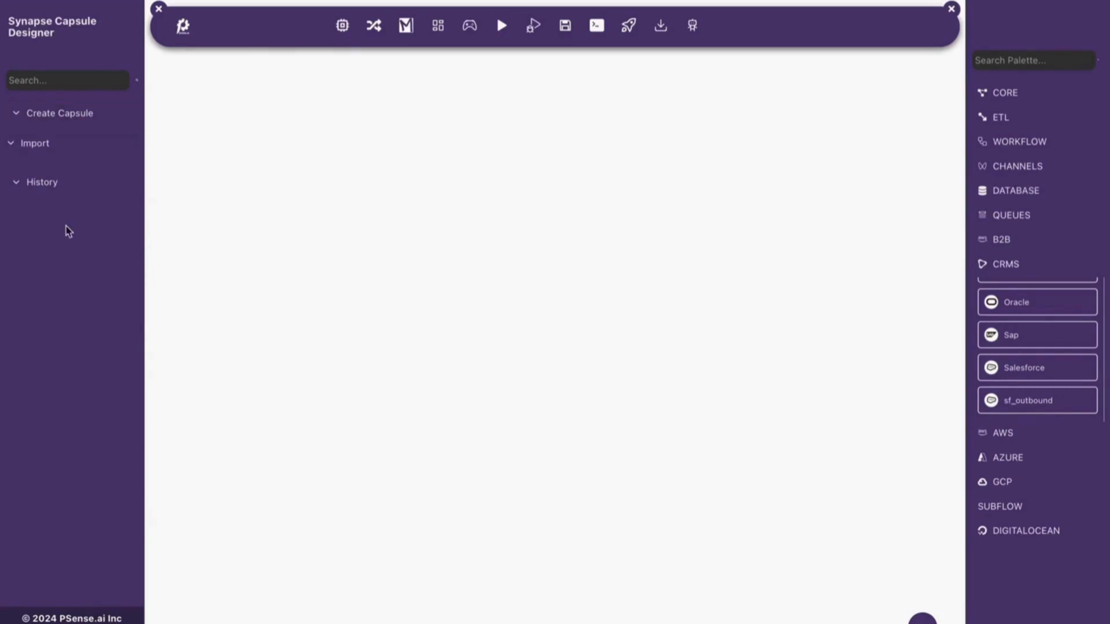
# - Create a new capsule named "Salesforce CRM" with the description "a test project"
pyautogui.click(60, 145)
pyautogui.click(54, 113)
pyautogui.click(26, 152)
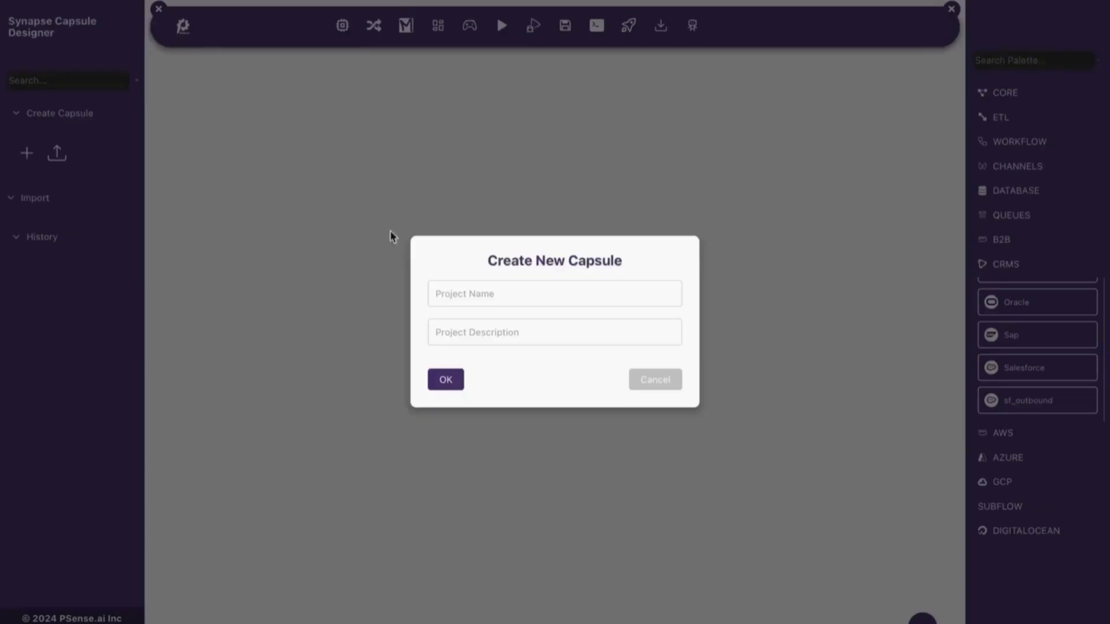
pyautogui.click(480, 295)
pyautogui.write('S')
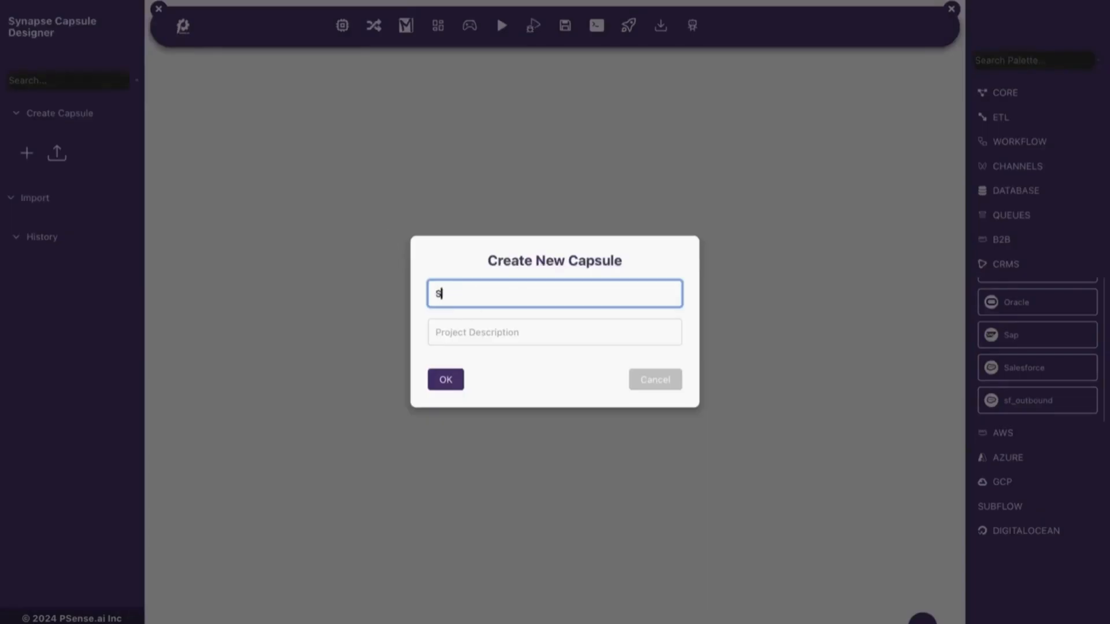
pyautogui.write('alesforce CRM')
pyautogui.click(482, 328)
pyautogui.write('a test')
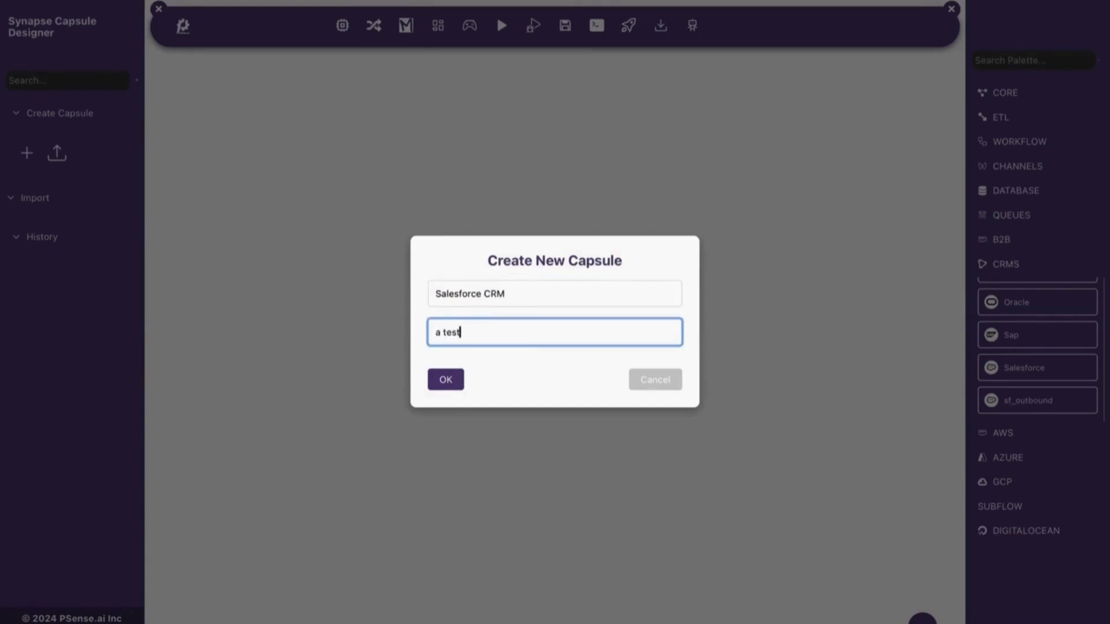
pyautogui.write(' project')
pyautogui.click(446, 379)
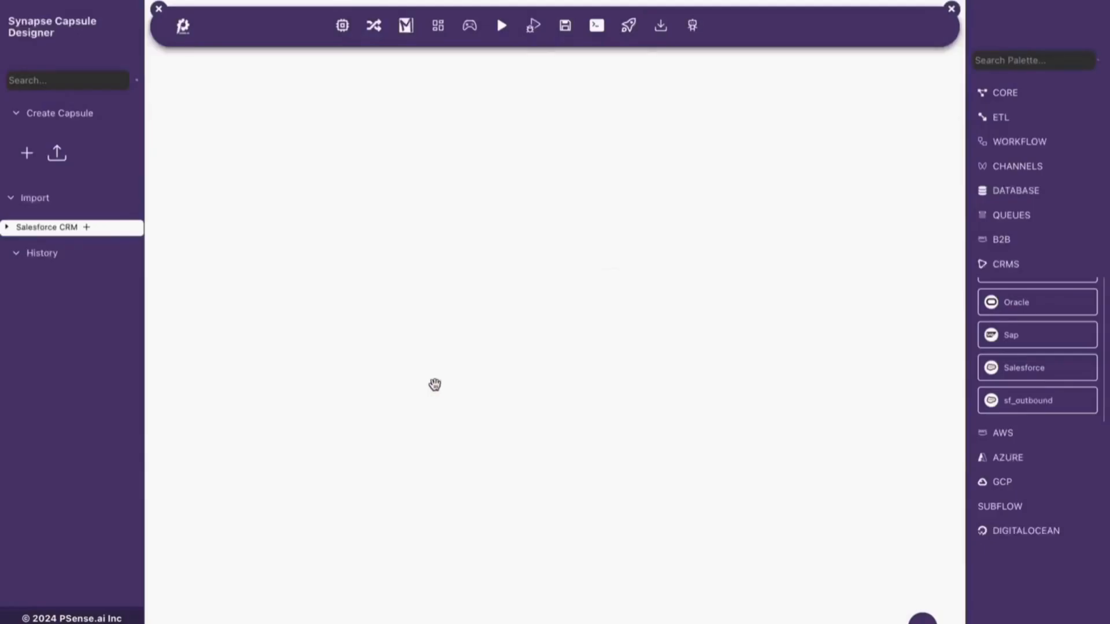
# - Start a new flow in the Salesforce CRM capsule, named "Salesforce Kakfa" with the description "a test flow"
pyautogui.click(87, 227)
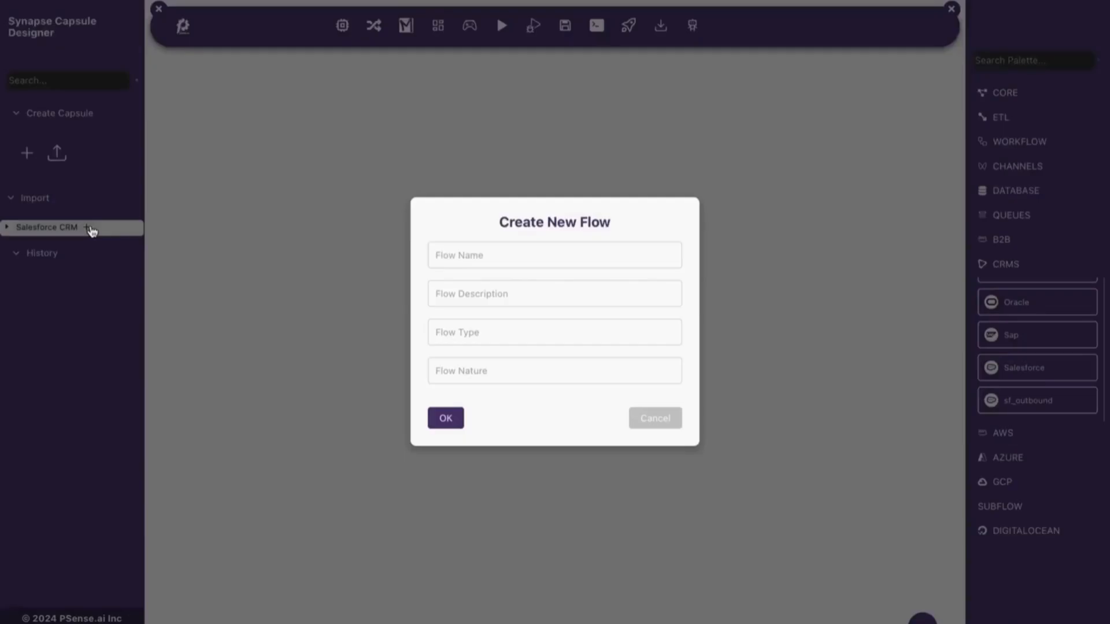
pyautogui.click(525, 245)
pyautogui.write('Salesforce KAf')
pyautogui.press('BackSpace')
pyautogui.press('BackSpace')
pyautogui.write('akfa')
pyautogui.click(524, 289)
pyautogui.write('a test flow')
# - Set the flow type to INTEGRATION and the flow nature to MAIN_FLOW, and create the flow
pyautogui.click(494, 331)
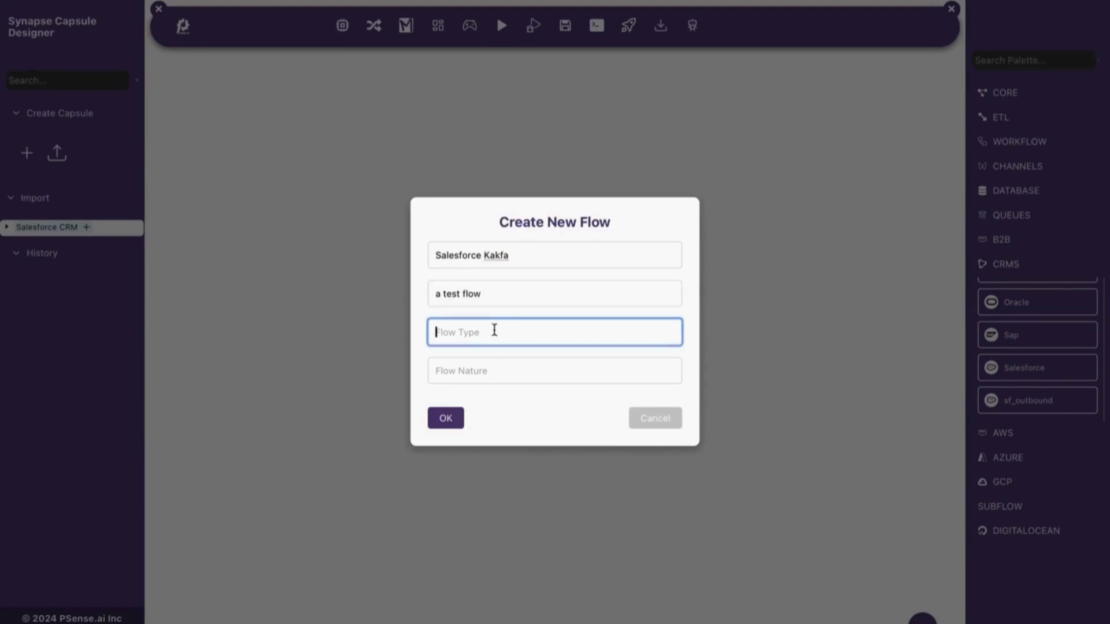
pyautogui.write('INTEGRATION')
pyautogui.click(488, 375)
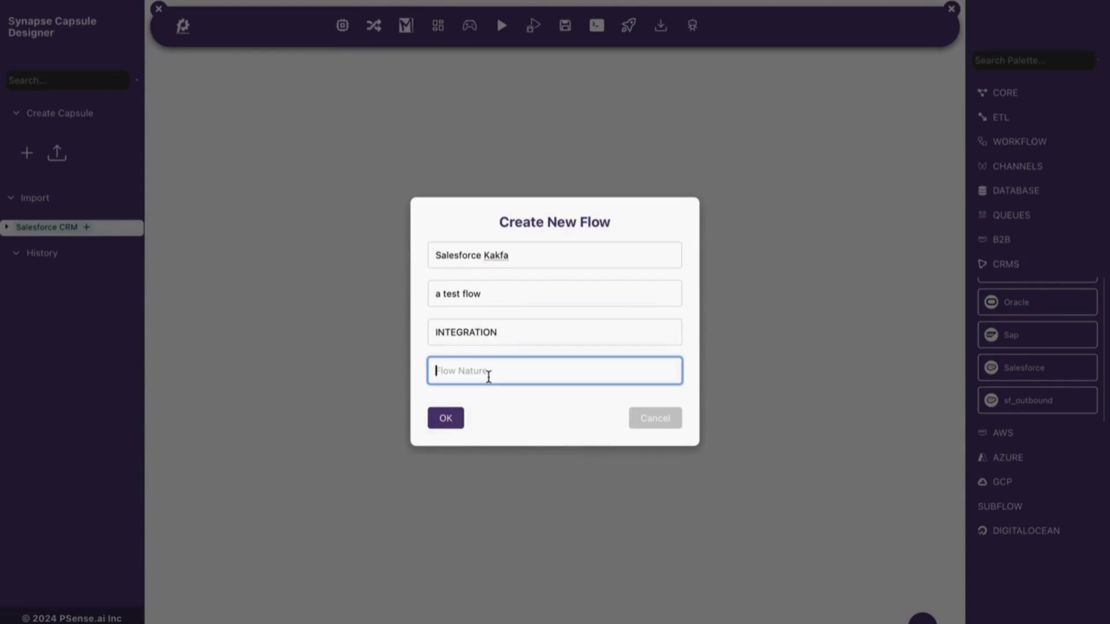
pyautogui.write('MAIN_FLow')
pyautogui.click(455, 424)
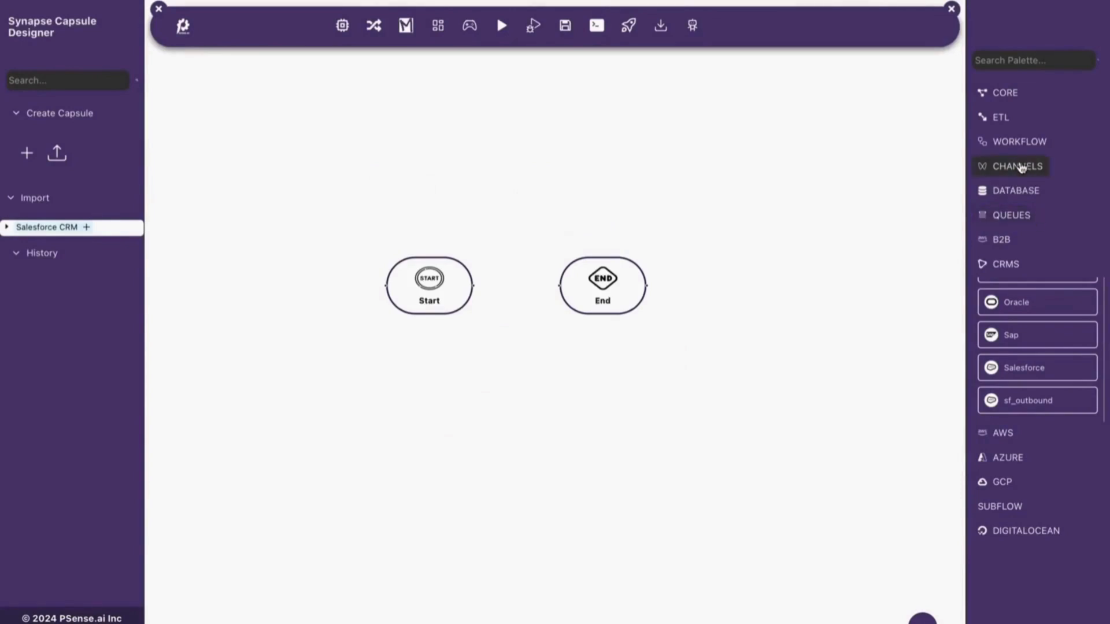
# - Add an http_listener node followed by an sf_outbound node between Start and End
pyautogui.click(1021, 167)
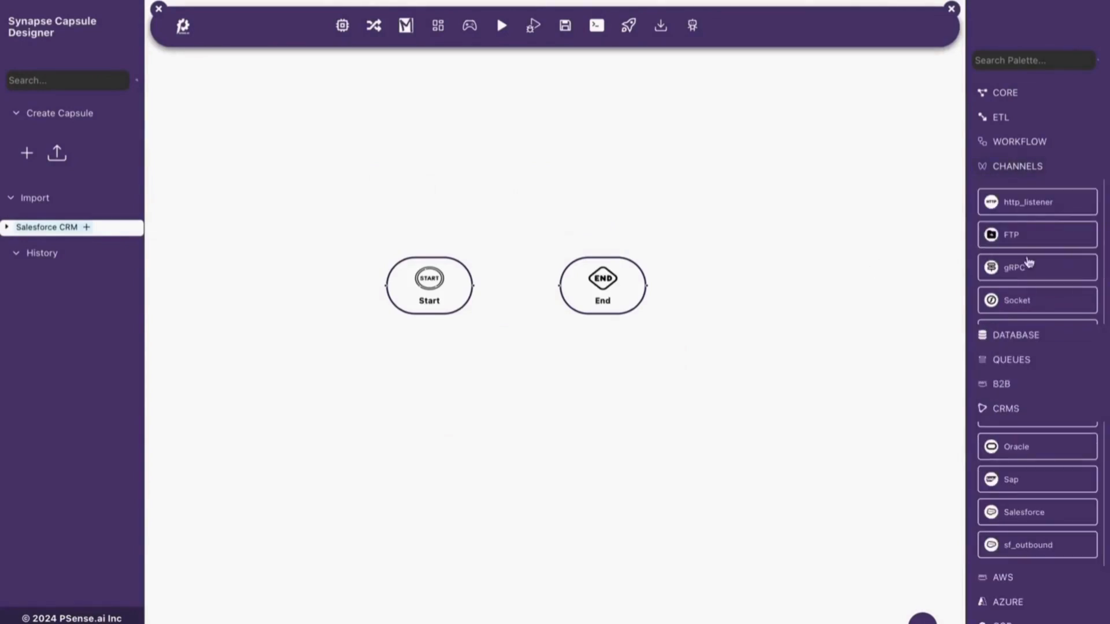
pyautogui.click(1022, 216)
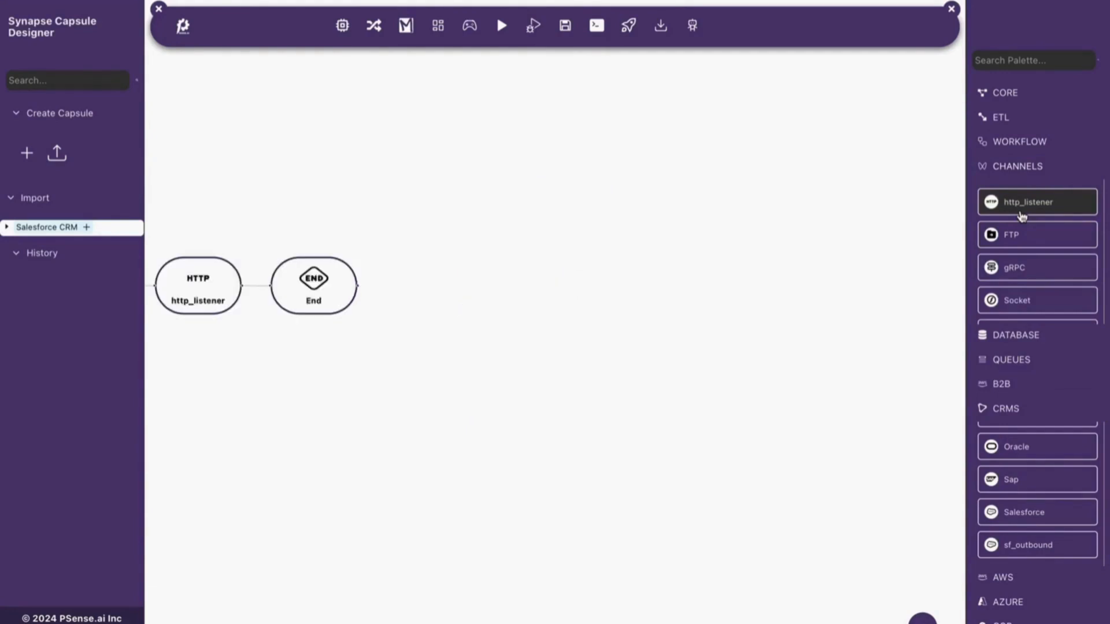
pyautogui.click(1042, 168)
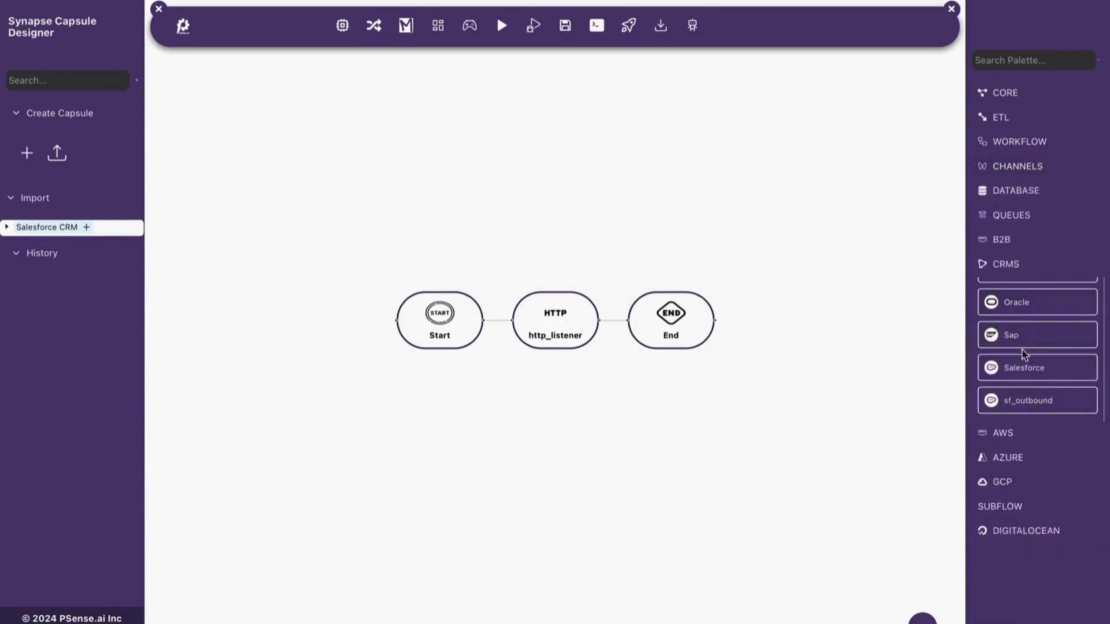
pyautogui.click(1034, 404)
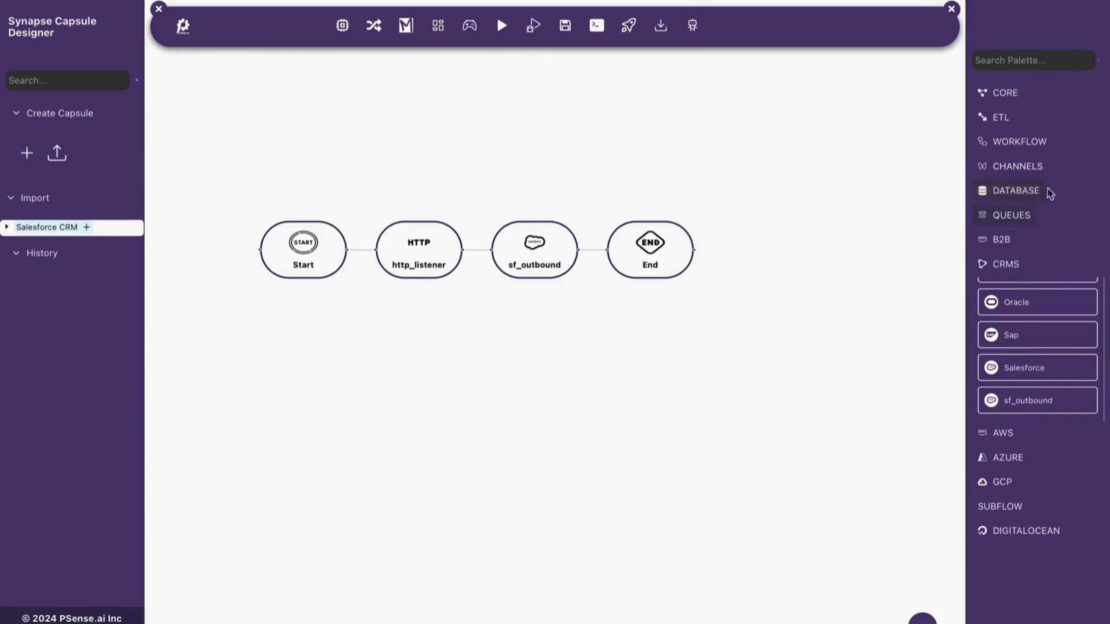
# - Add a kafka_outbound node between sf_outbound and End, and reposition the flow on the canvas
pyautogui.click(1011, 219)
pyautogui.scroll(-2, 1026, 298)
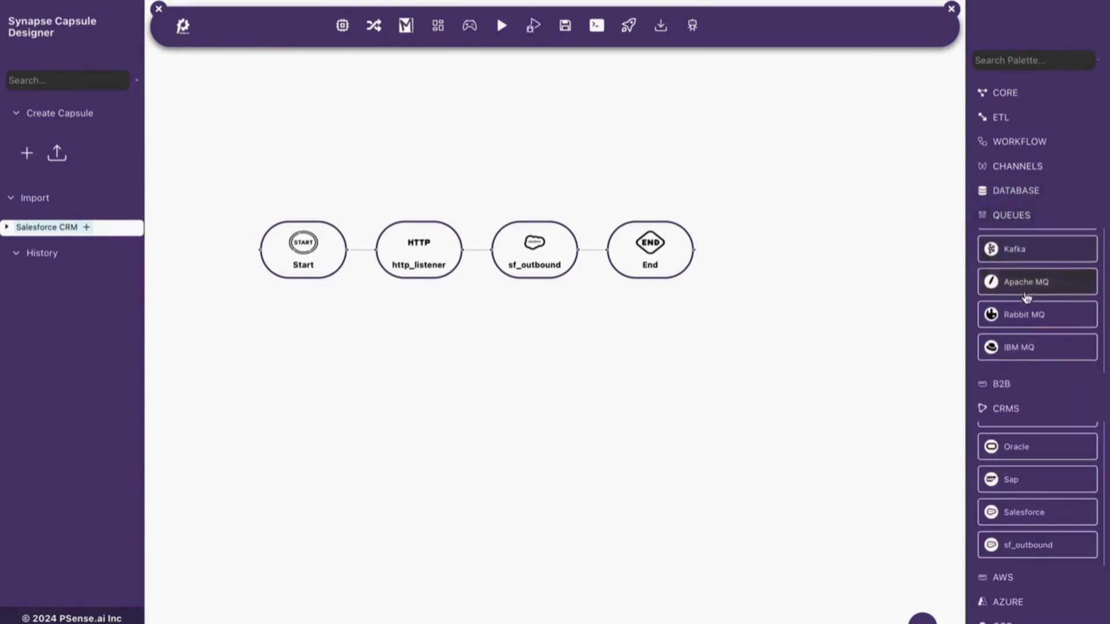
pyautogui.scroll(2, 1049, 295)
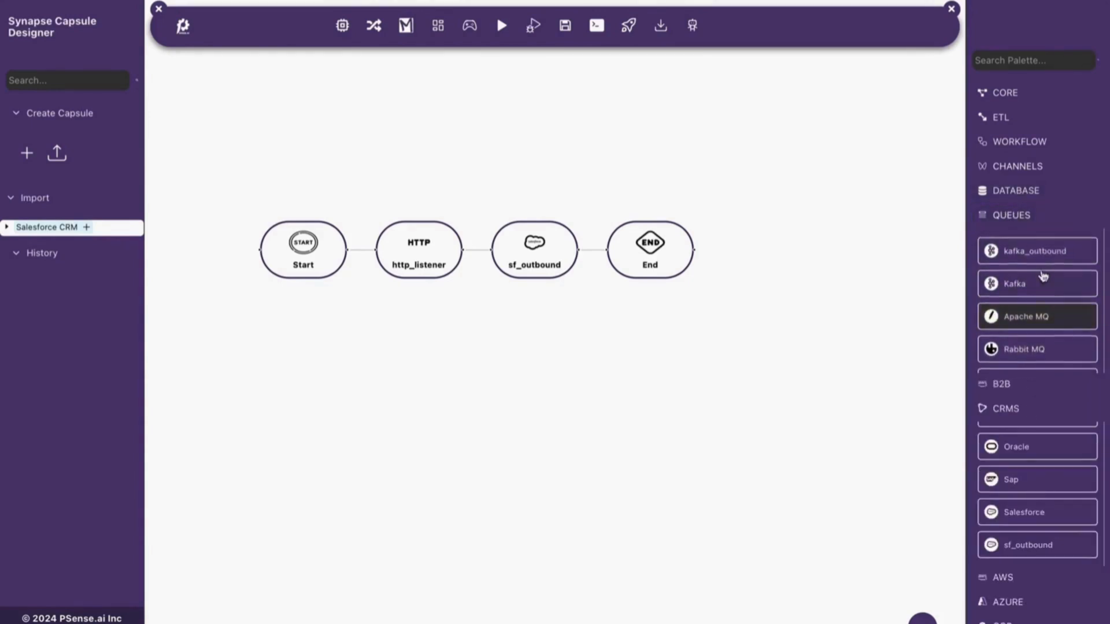
pyautogui.click(1036, 251)
pyautogui.moveTo(523, 139); pyautogui.dragTo(497, 198)
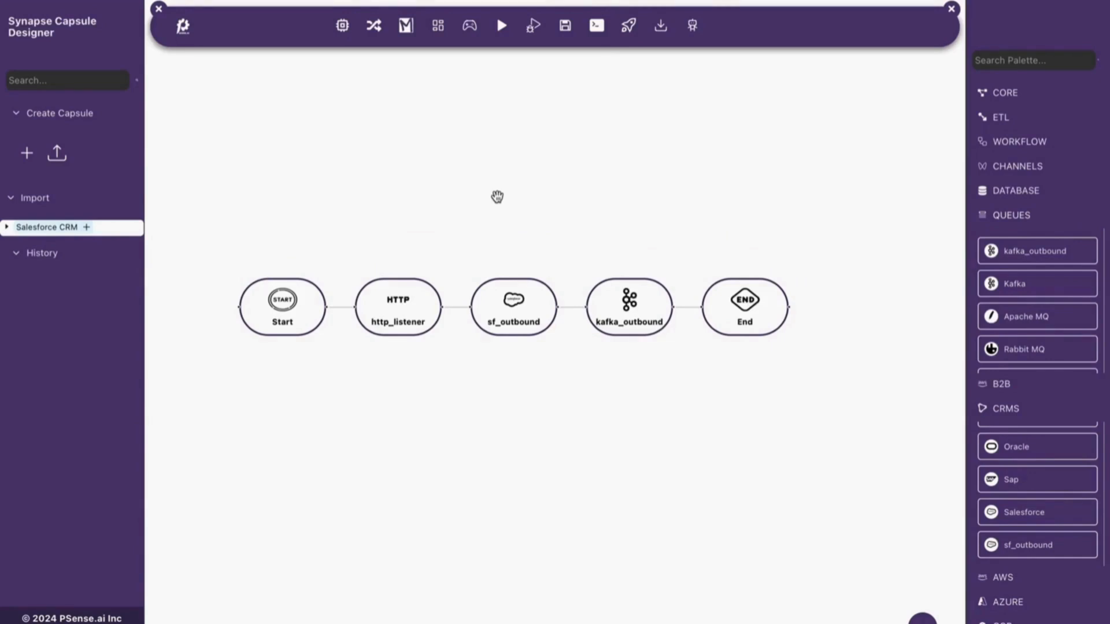
pyautogui.moveTo(497, 197); pyautogui.dragTo(488, 136)
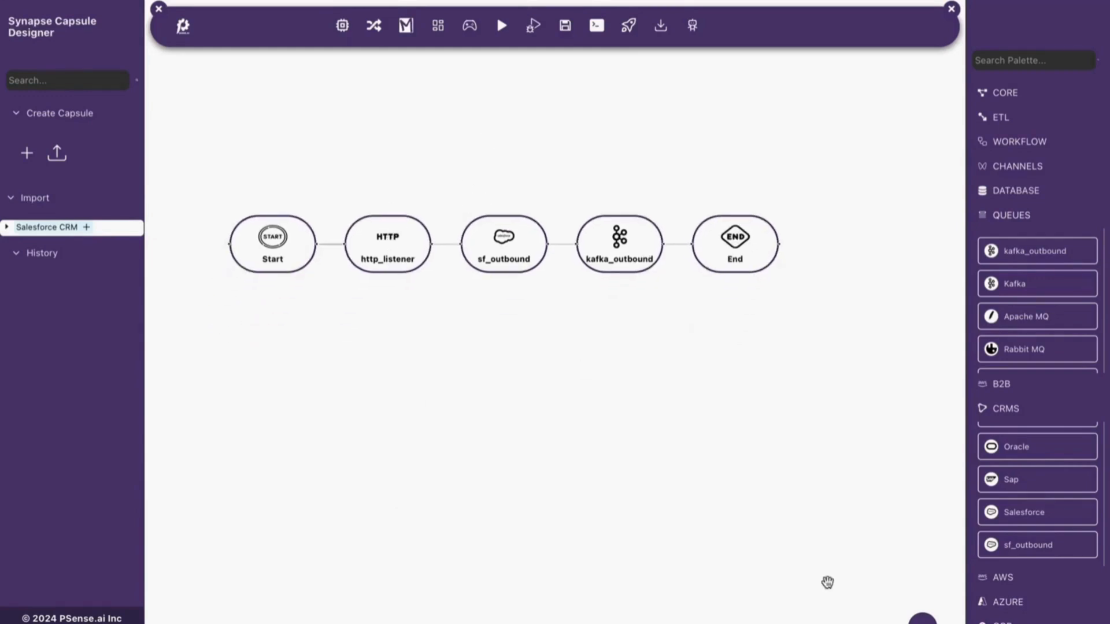
# - Set the http_listener's operation name to post_account and save its configuration
pyautogui.click(922, 620)
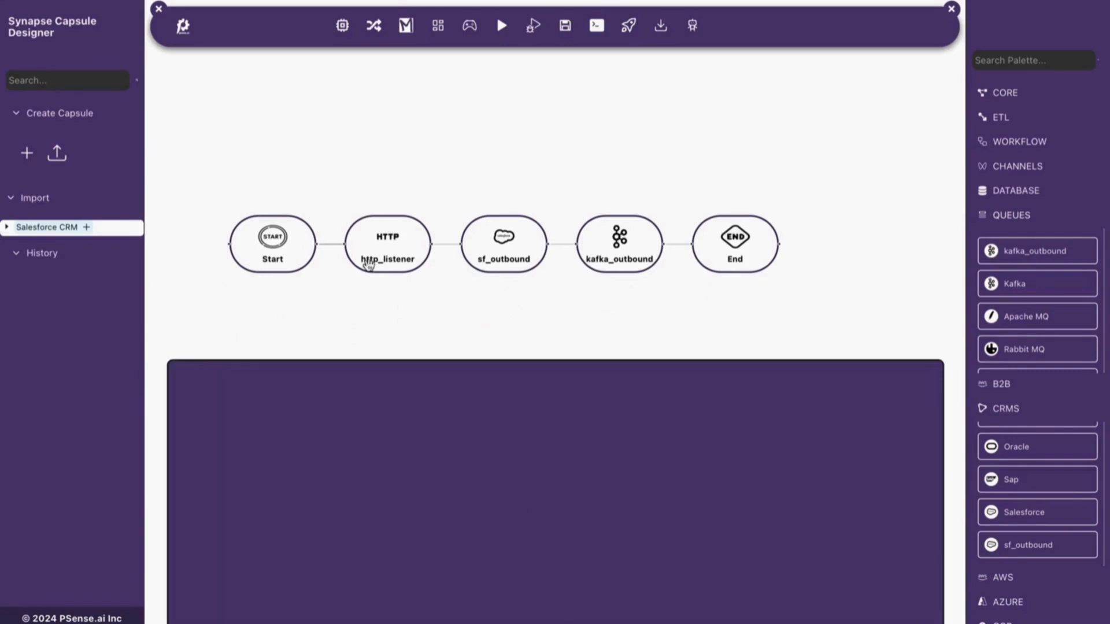
pyautogui.scroll(1, 367, 237)
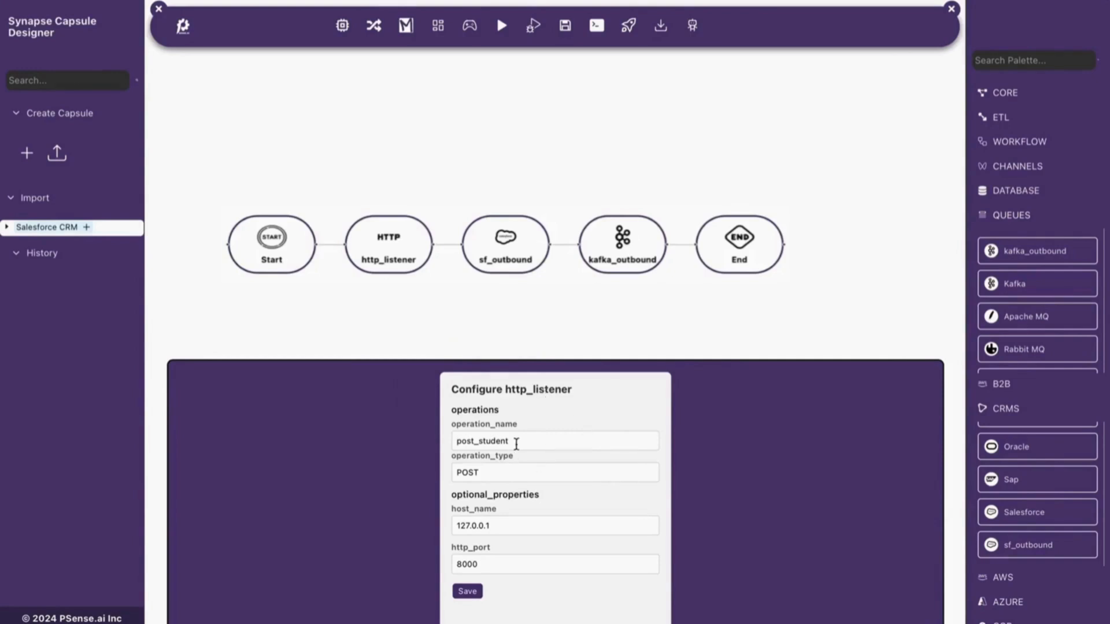
pyautogui.moveTo(519, 442); pyautogui.dragTo(478, 442)
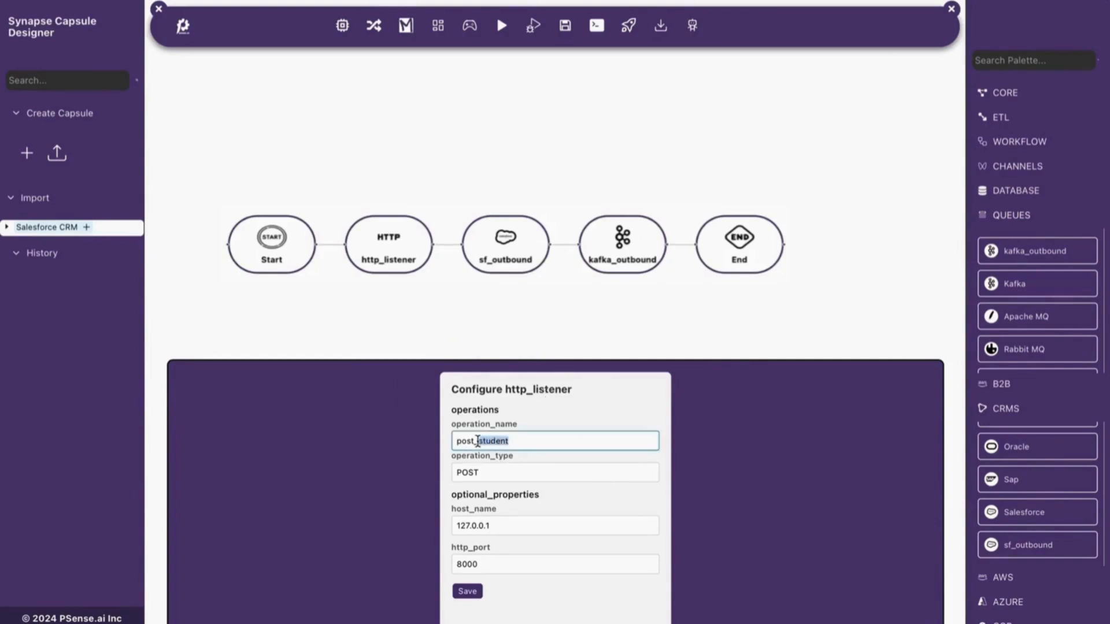
pyautogui.write('acco')
pyautogui.click(491, 469)
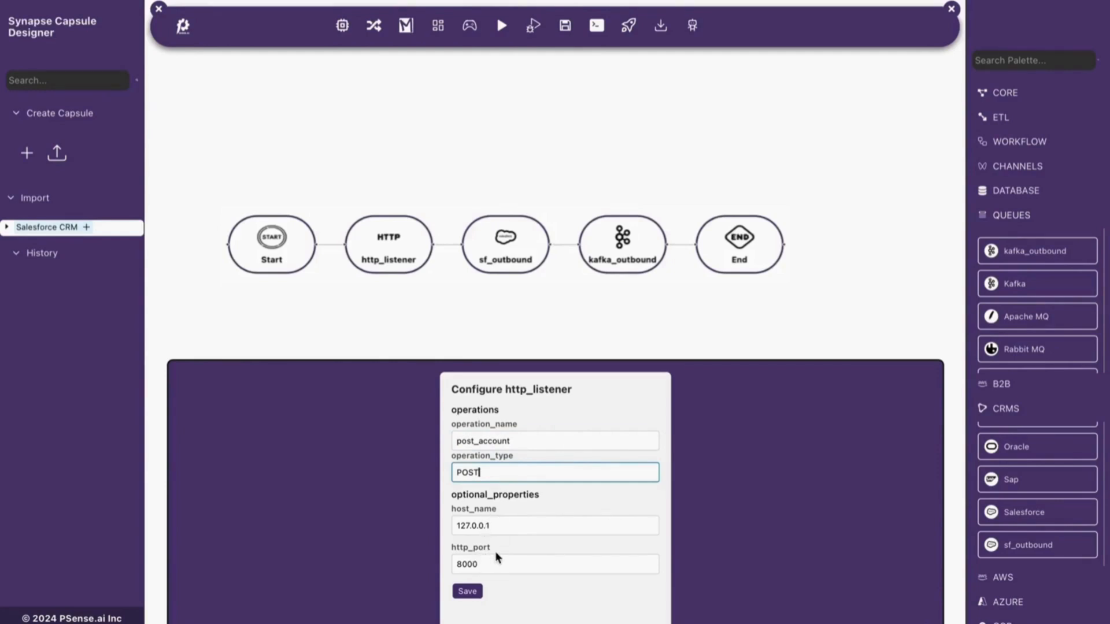
pyautogui.click(468, 592)
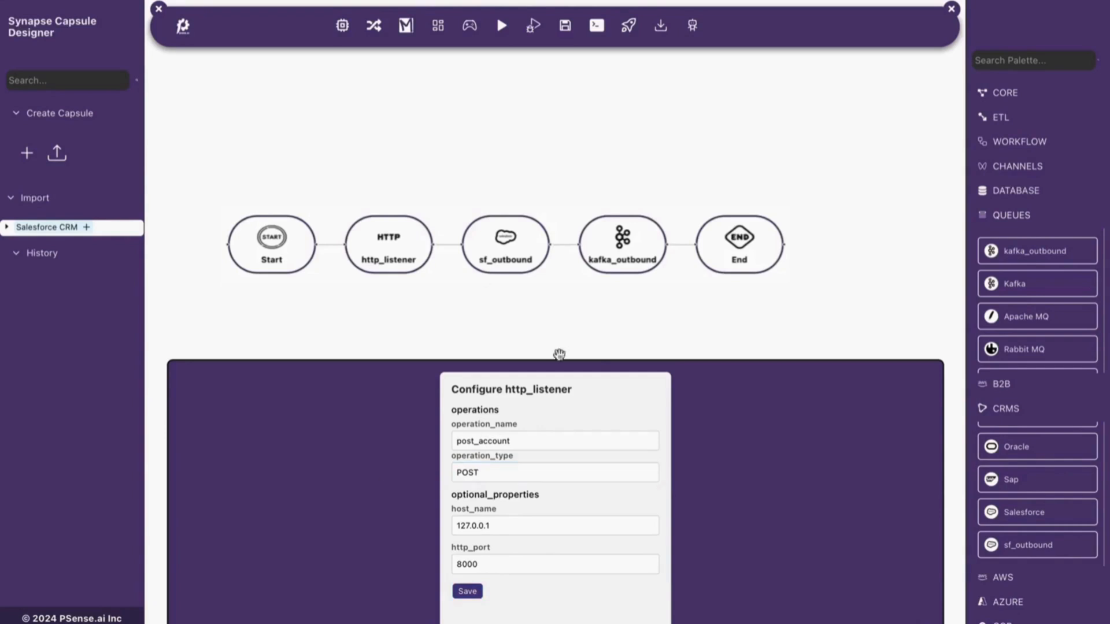
# - Review the sf_outbound node's login settings, from the username and password to the security token, consumer key and consumer secret
pyautogui.click(510, 258)
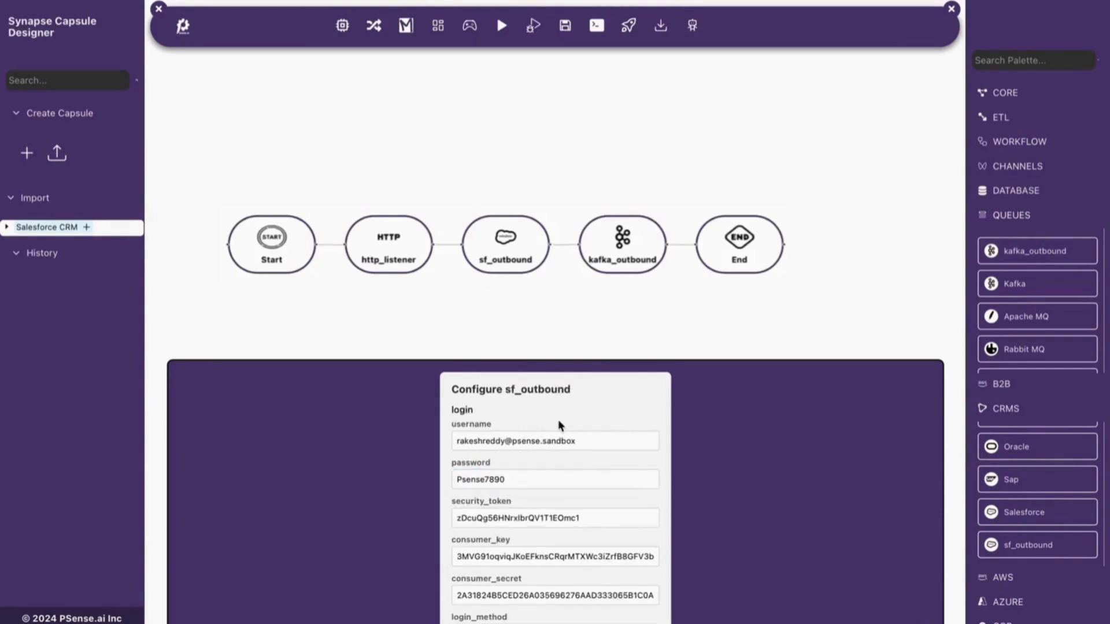
pyautogui.scroll(-1, 559, 424)
pyautogui.scroll(1, 558, 421)
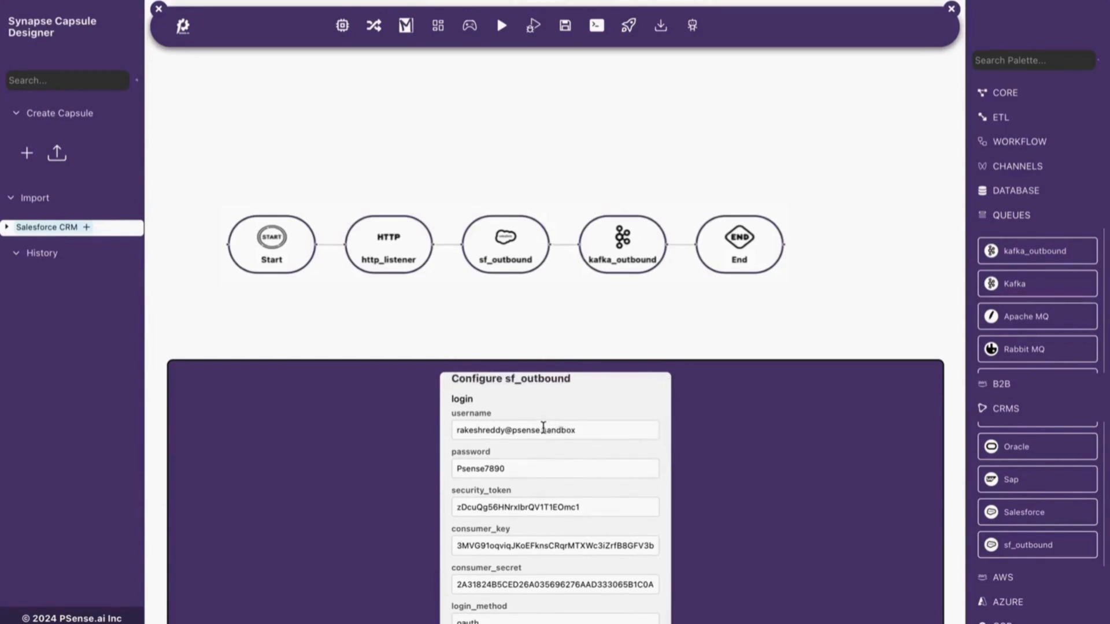
pyautogui.click(601, 433)
pyautogui.click(577, 468)
pyautogui.click(607, 509)
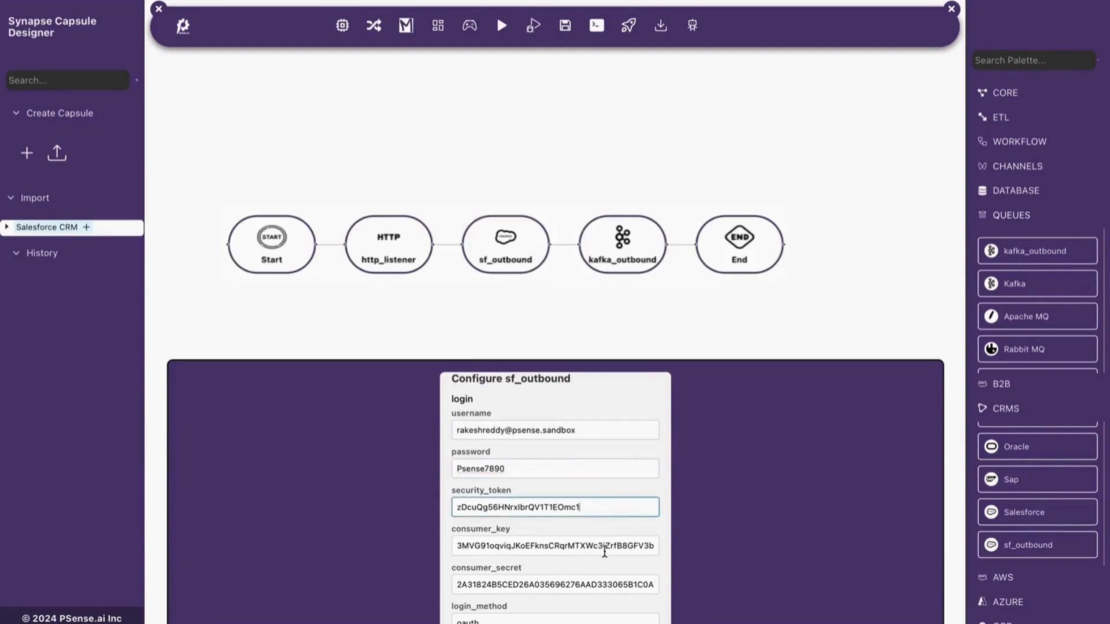
pyautogui.click(560, 548)
pyautogui.click(557, 587)
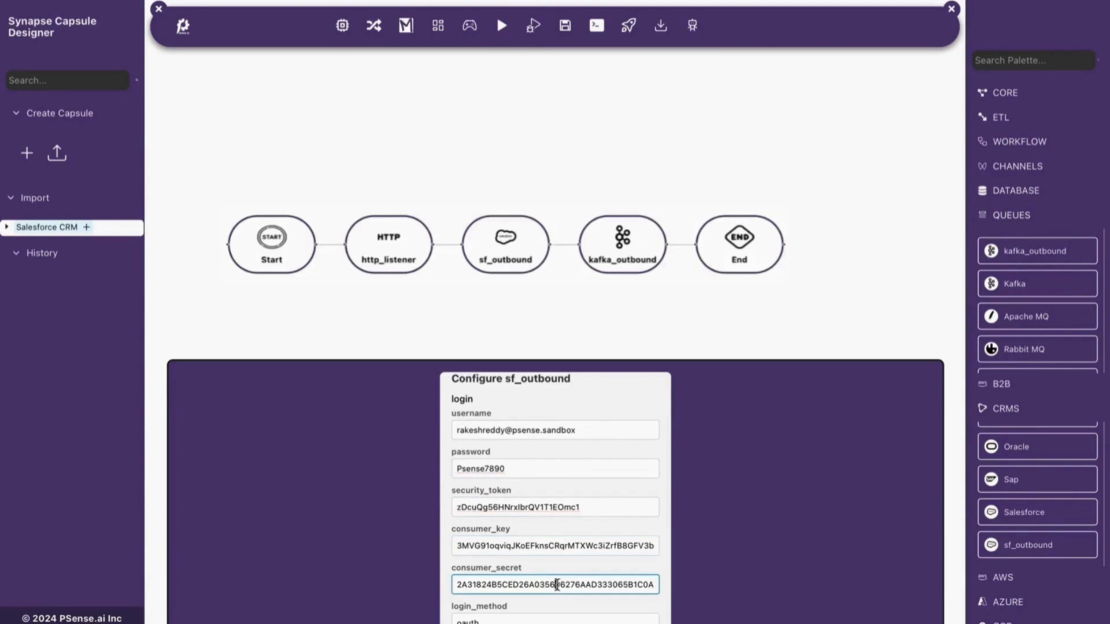
# - Examine the sf_outbound node's operation, object name, external system, marshaling, logging and error handling settings
pyautogui.scroll(1, 567, 517)
pyautogui.scroll(-5, 567, 517)
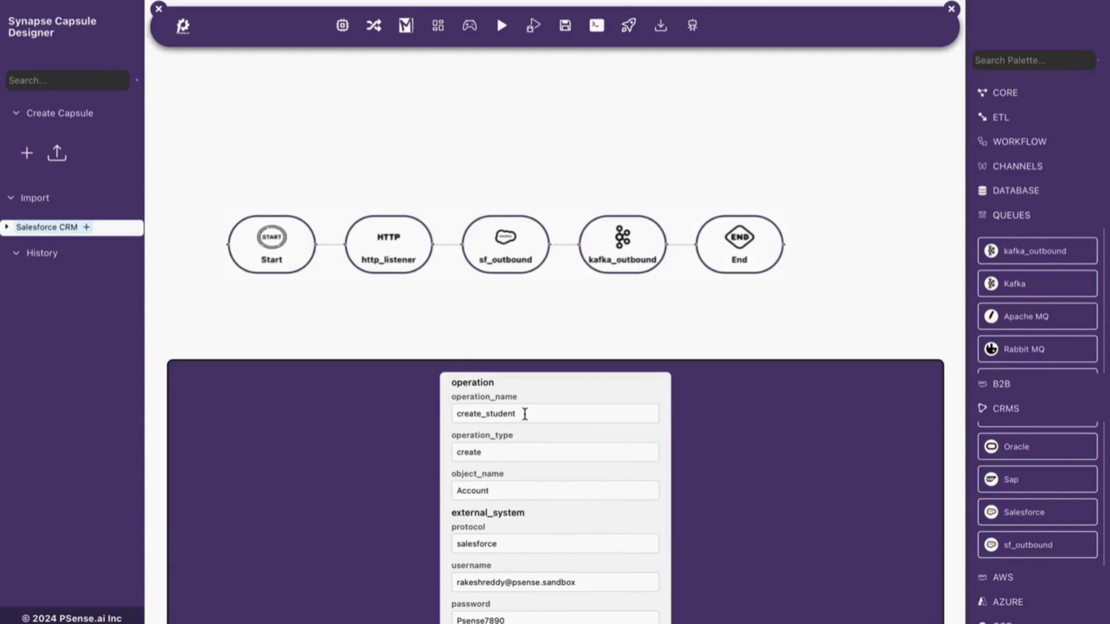
pyautogui.click(498, 452)
pyautogui.click(508, 491)
pyautogui.scroll(-3, 509, 493)
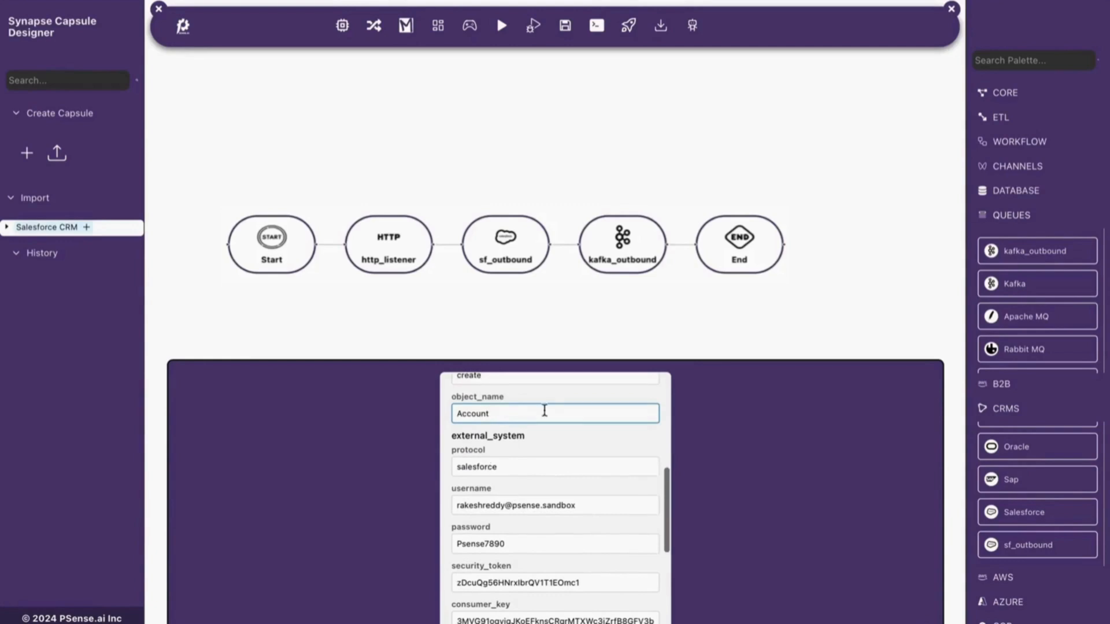
pyautogui.scroll(-8, 535, 525)
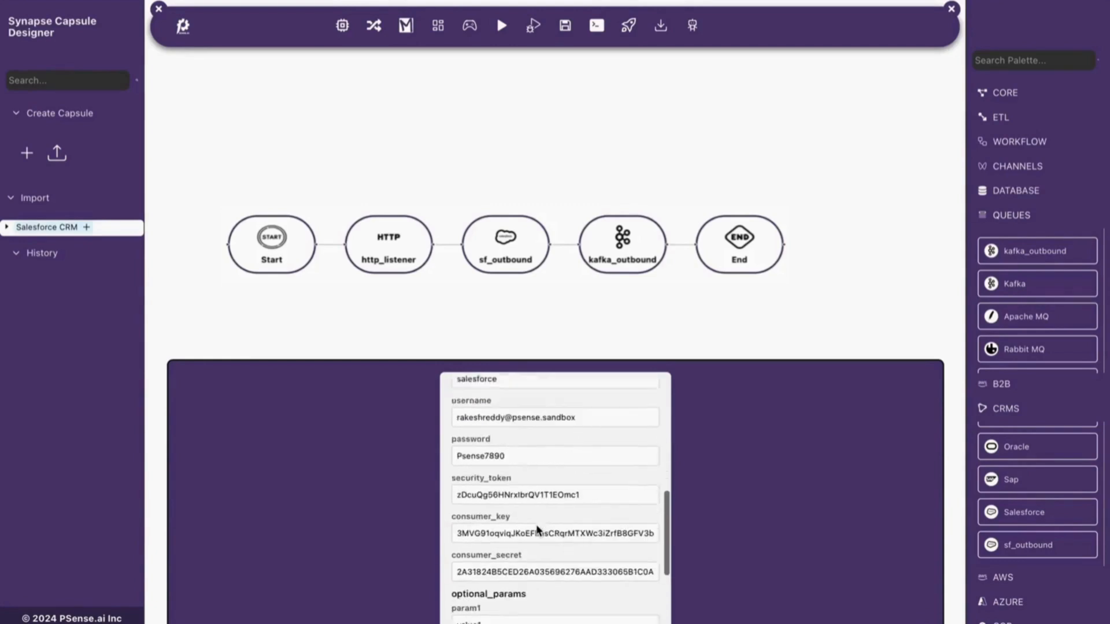
pyautogui.scroll(-10, 536, 525)
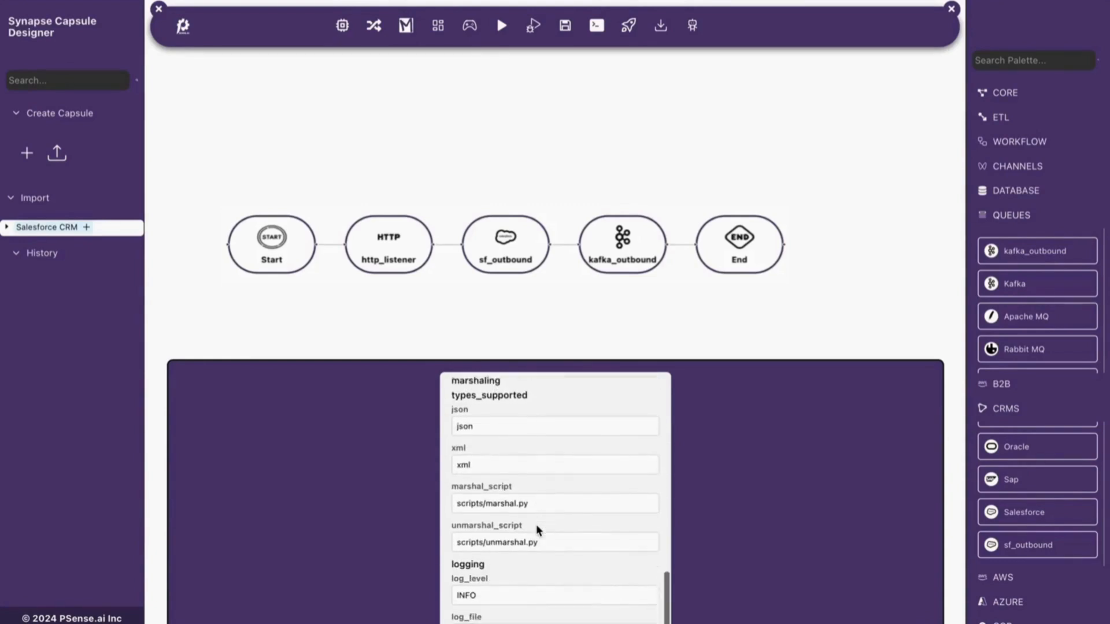
pyautogui.scroll(-3, 536, 525)
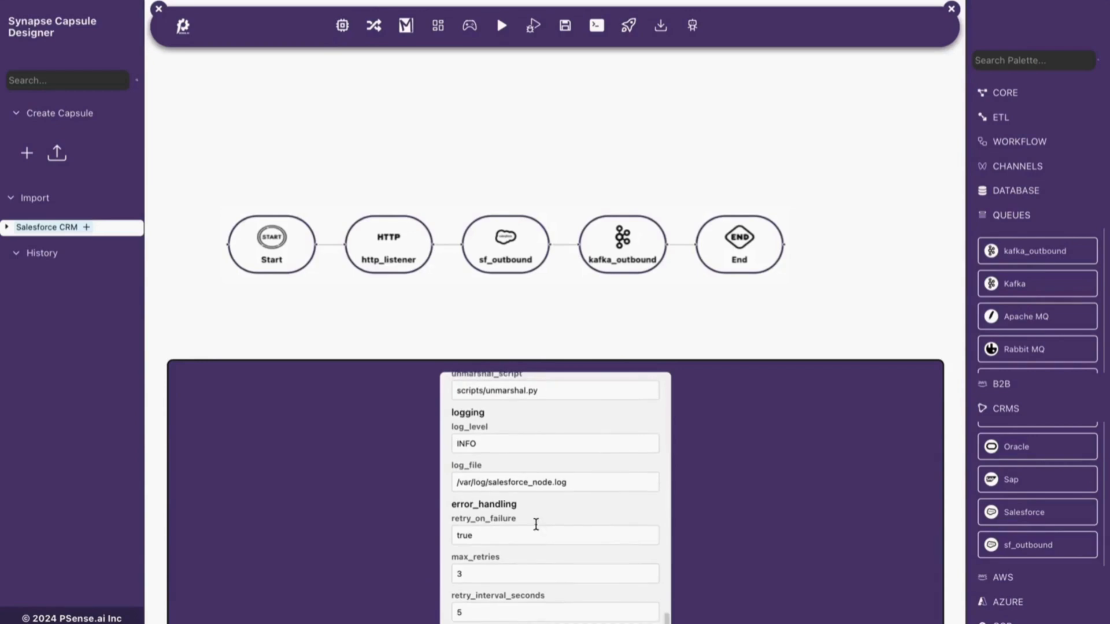
pyautogui.scroll(20, 536, 525)
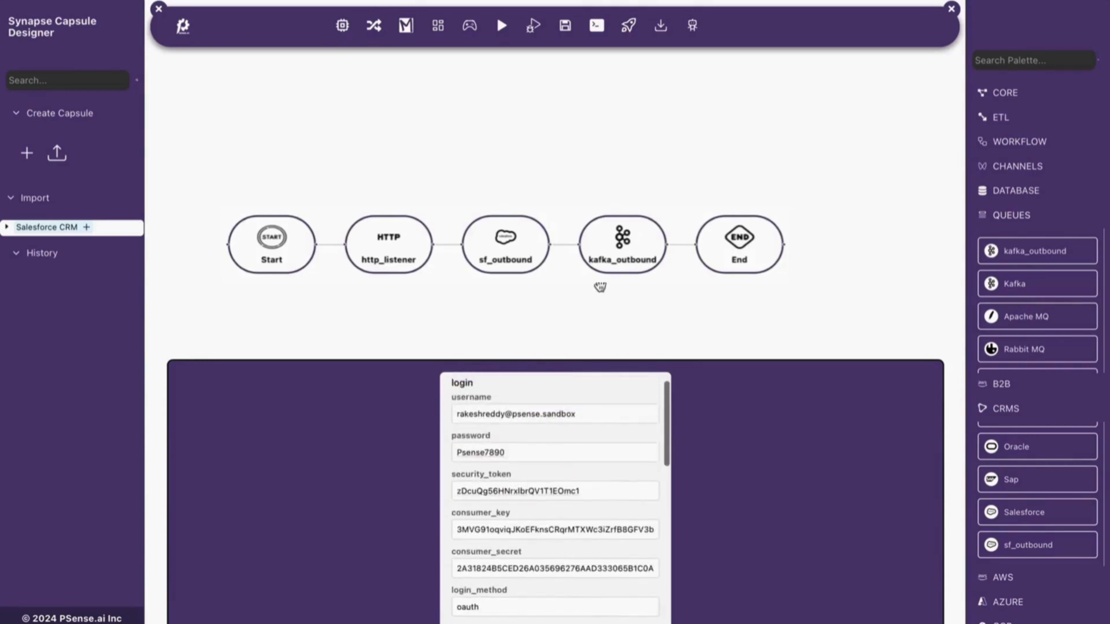
# - Examine the kafka_outbound node's broker address and its input and output topics
pyautogui.click(622, 245)
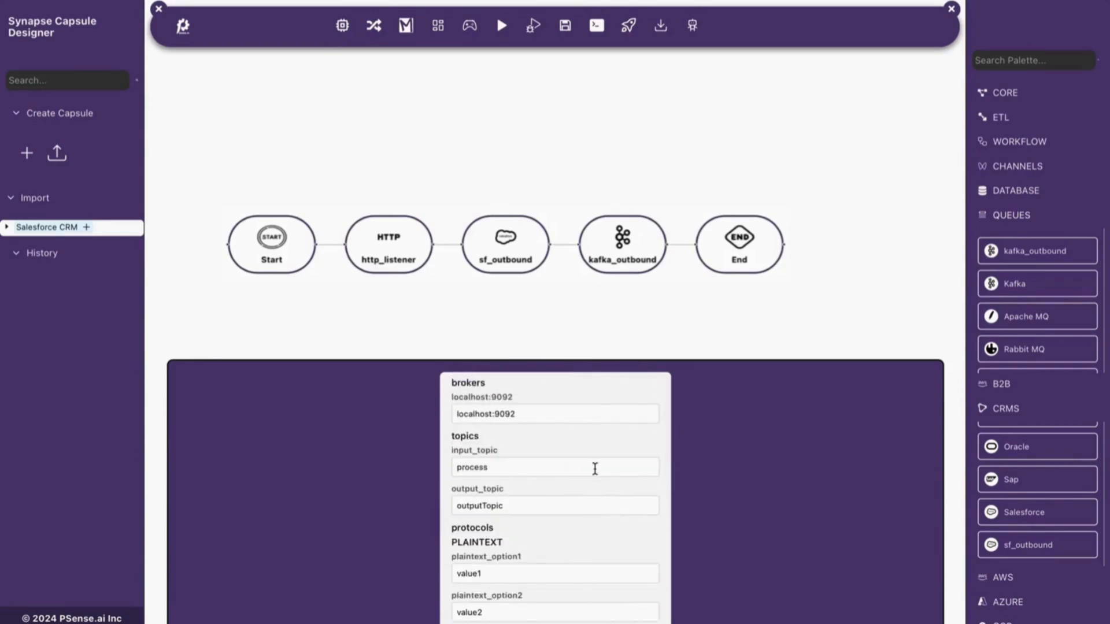
pyautogui.click(520, 413)
pyautogui.moveTo(520, 415); pyautogui.dragTo(456, 414)
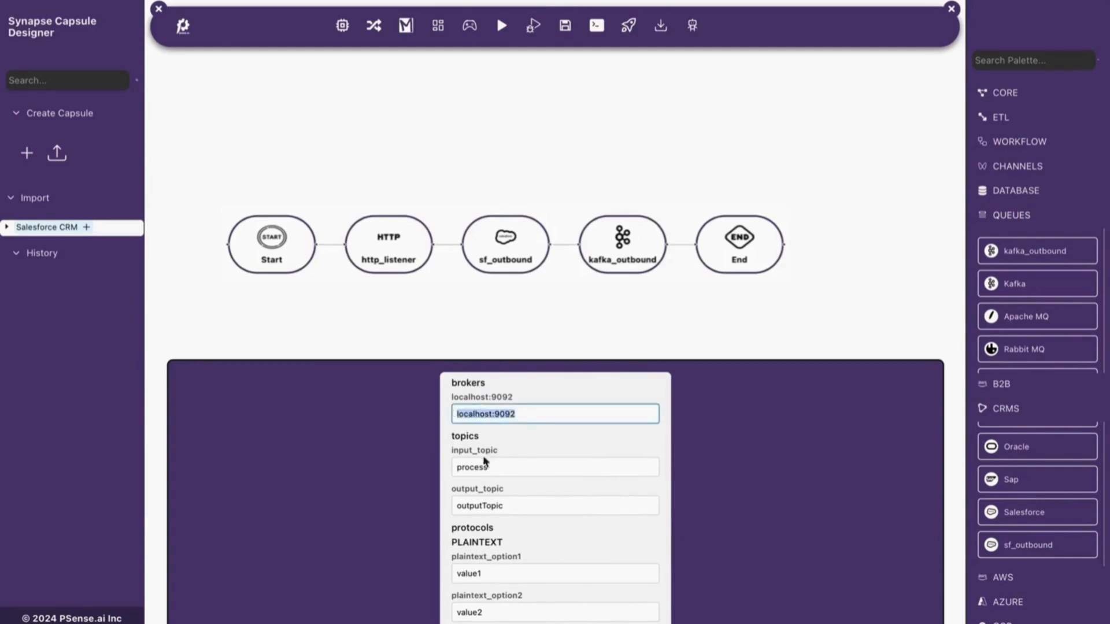
pyautogui.click(503, 467)
pyautogui.moveTo(503, 467); pyautogui.dragTo(467, 466)
pyautogui.moveTo(523, 502); pyautogui.dragTo(460, 504)
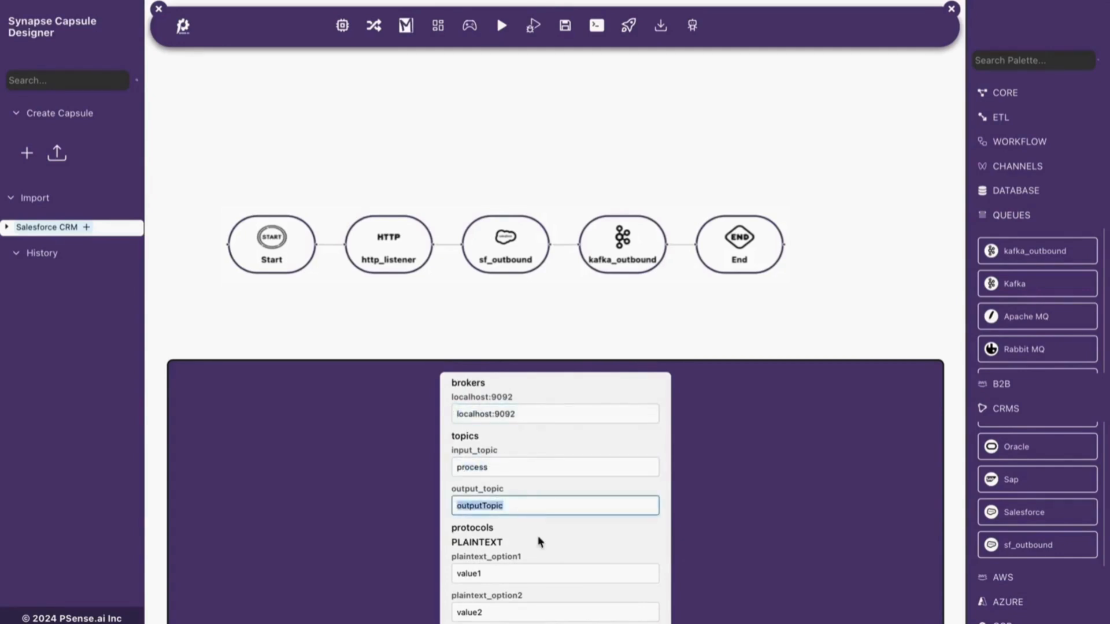
# - Look through the kafka_outbound node's remaining message, serializer, external system and marshaling settings, and save the configuration
pyautogui.scroll(-3, 539, 542)
pyautogui.scroll(-3, 527, 595)
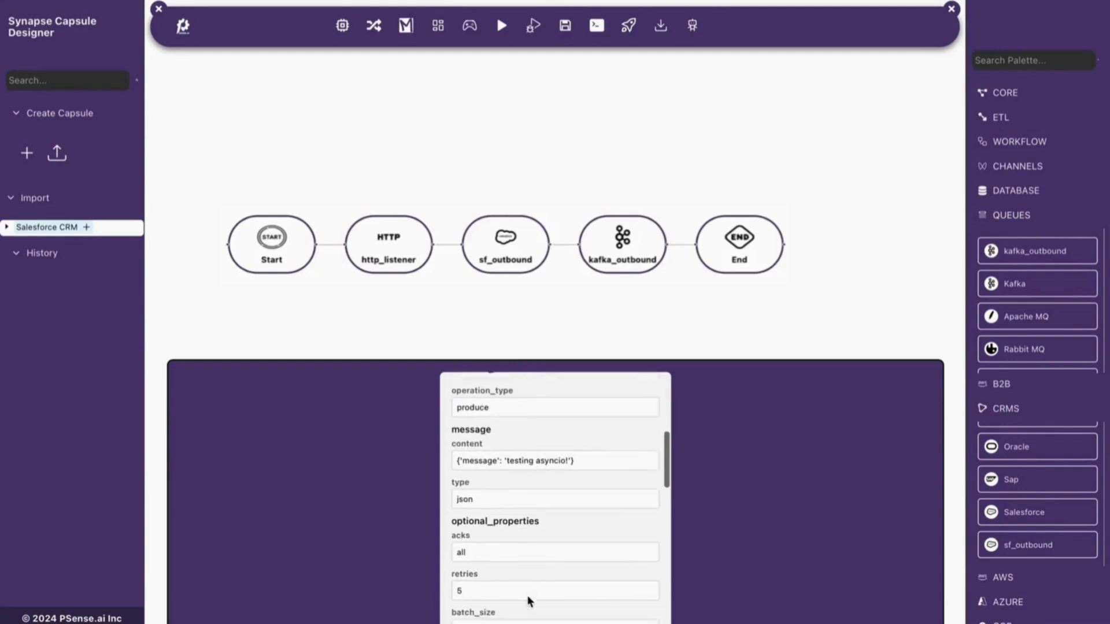
pyautogui.scroll(-6, 562, 584)
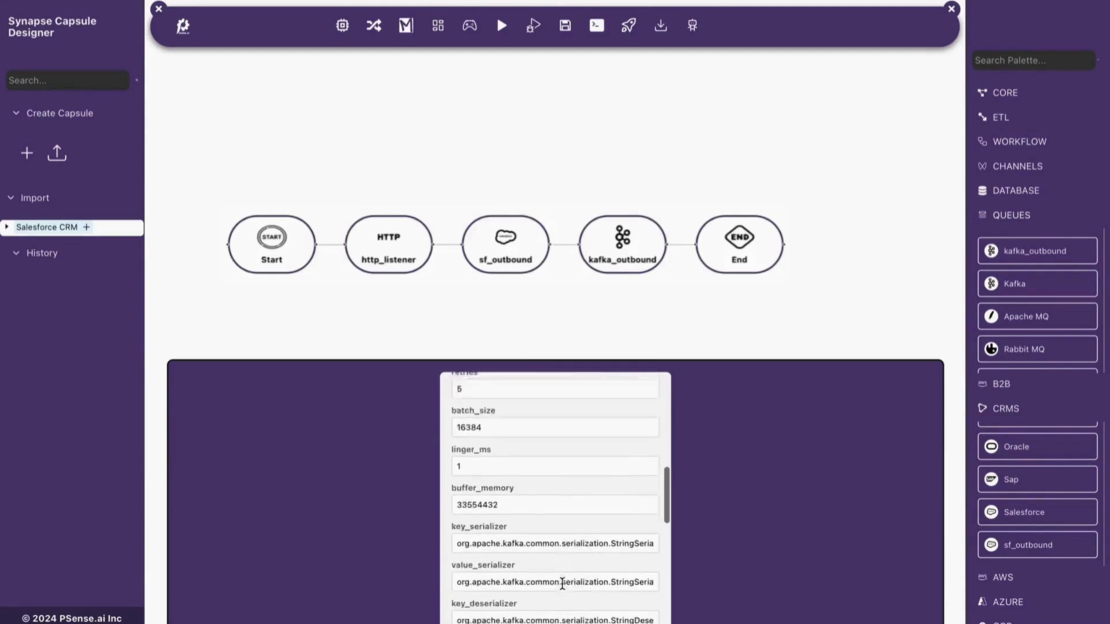
pyautogui.scroll(-5, 562, 584)
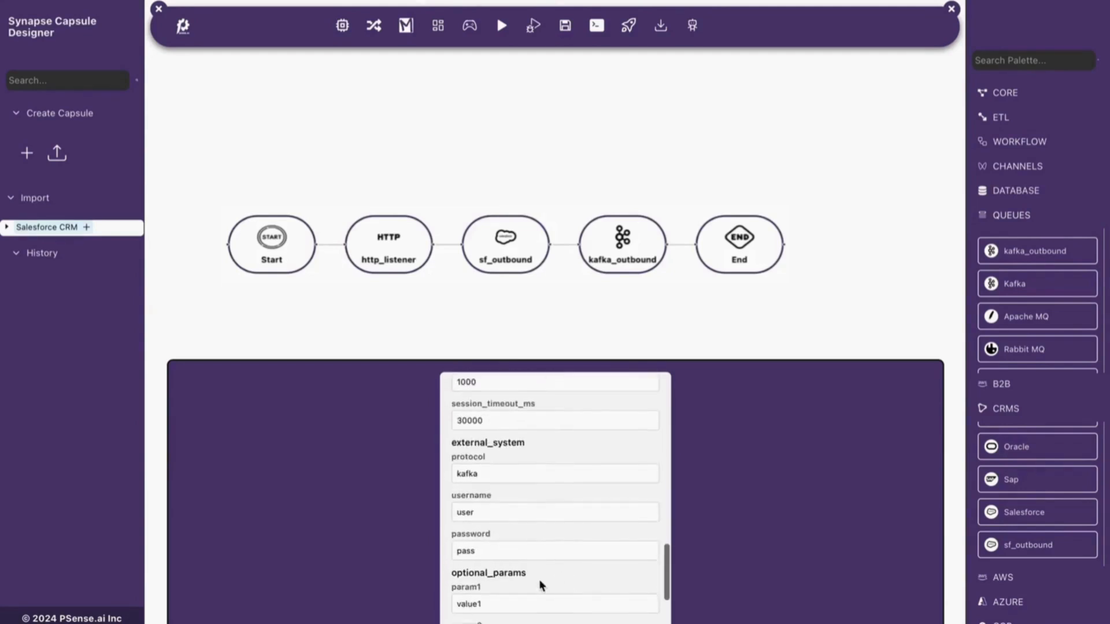
pyautogui.scroll(-3, 514, 581)
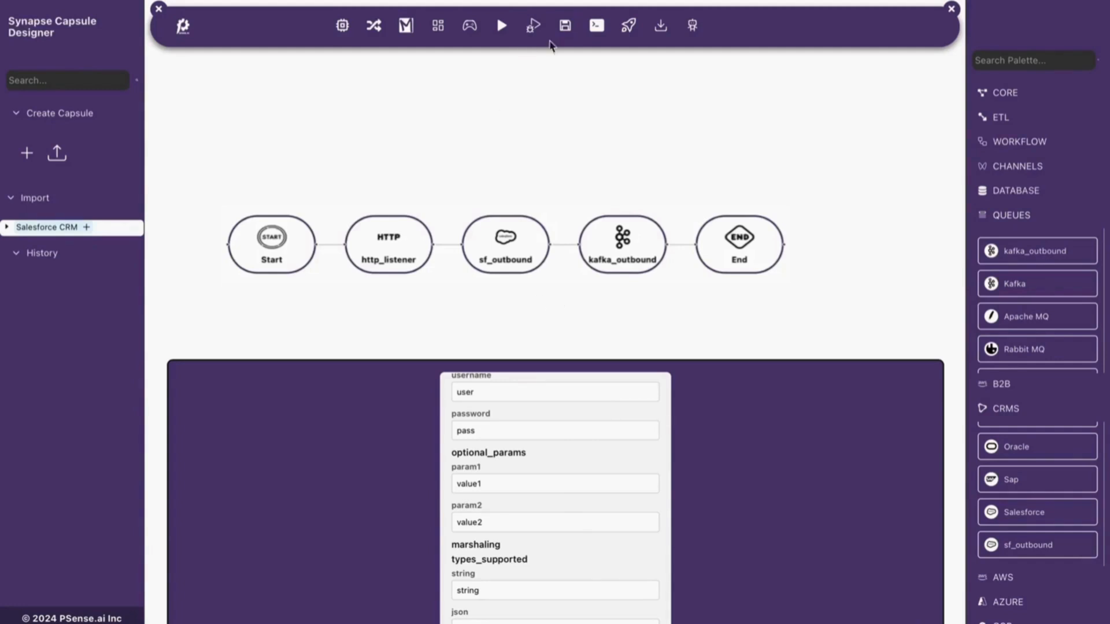
pyautogui.click(567, 28)
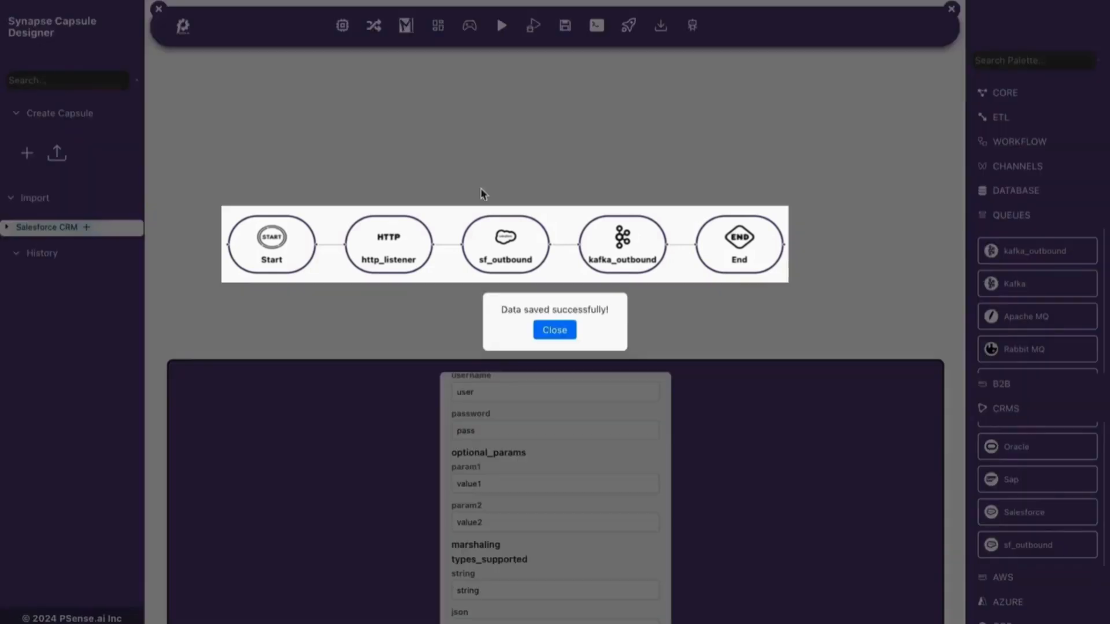
pyautogui.click(564, 336)
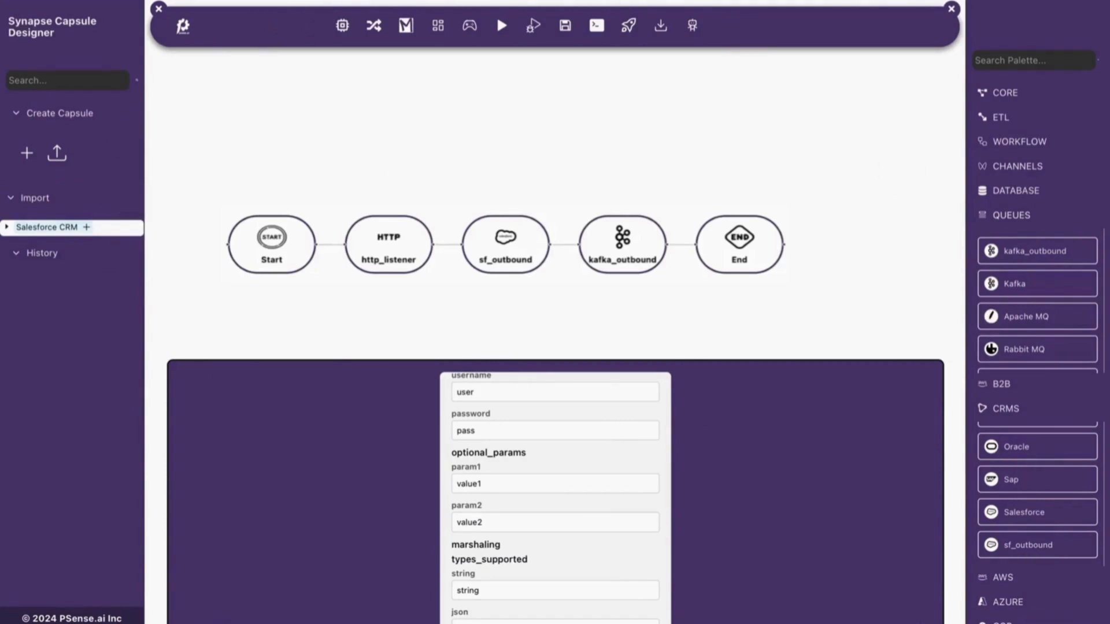
pyautogui.moveTo(782, 622)
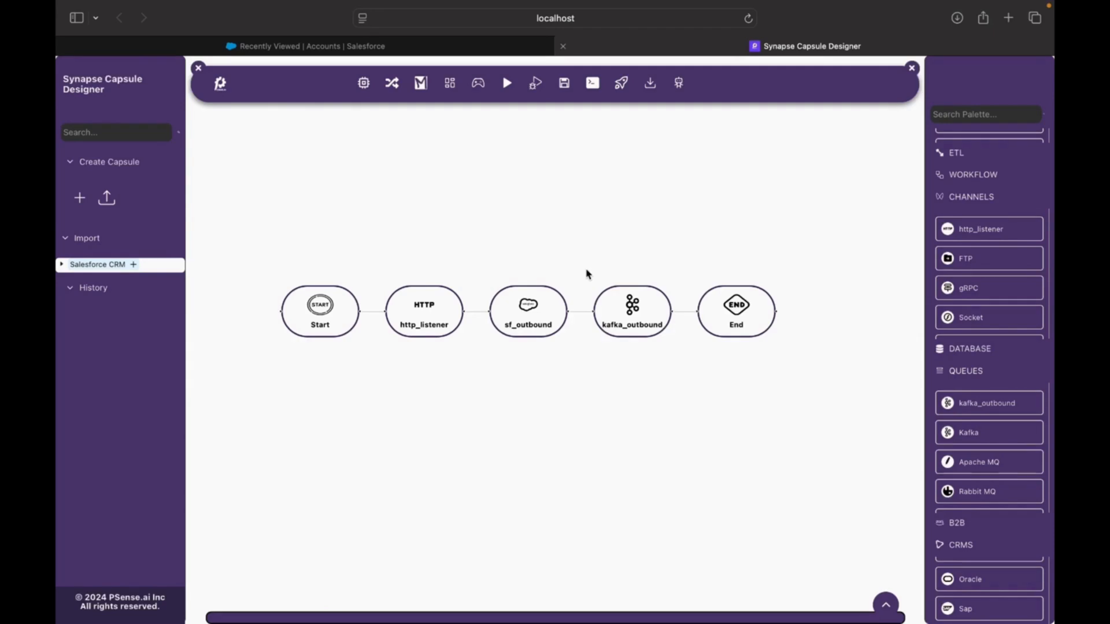
pyautogui.hotkey('ctrl', 'Right')
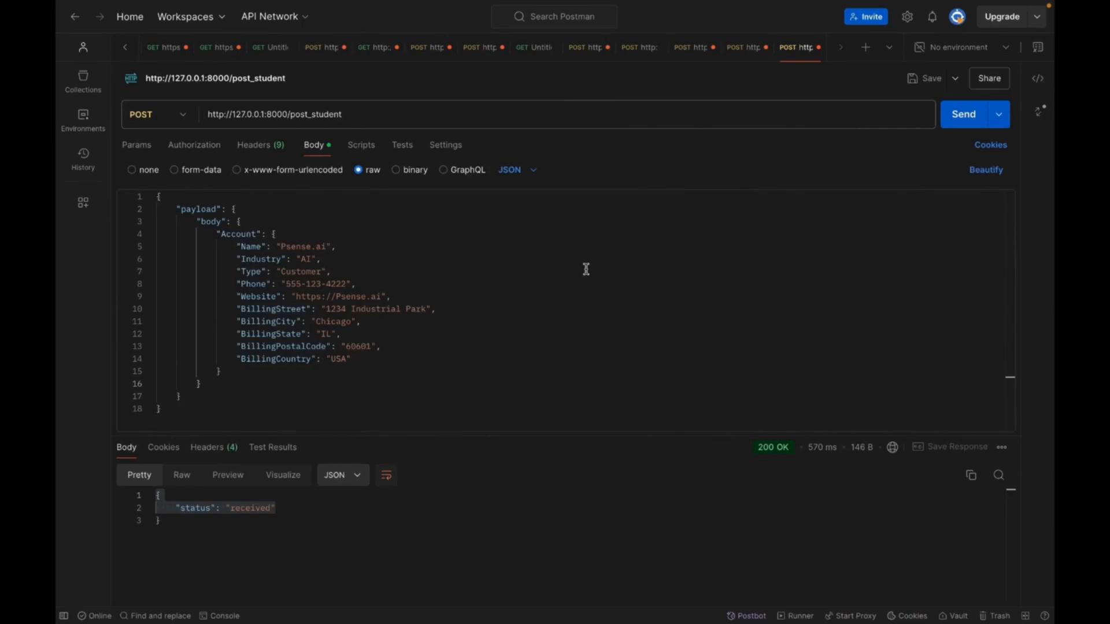
pyautogui.click(586, 359)
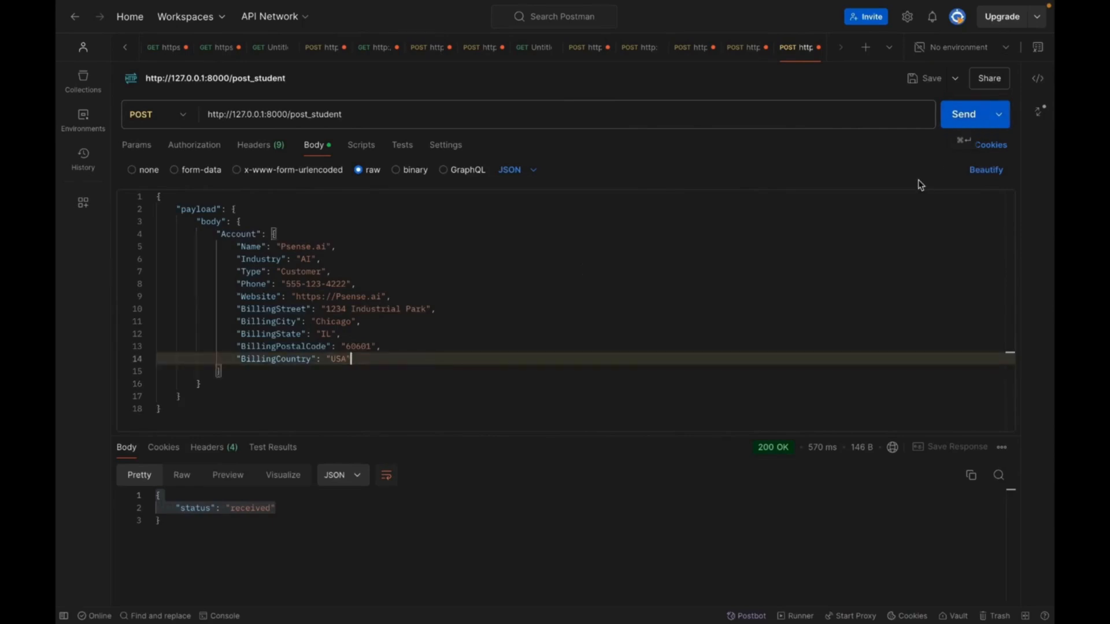
pyautogui.click(964, 115)
pyautogui.moveTo(765, 451)
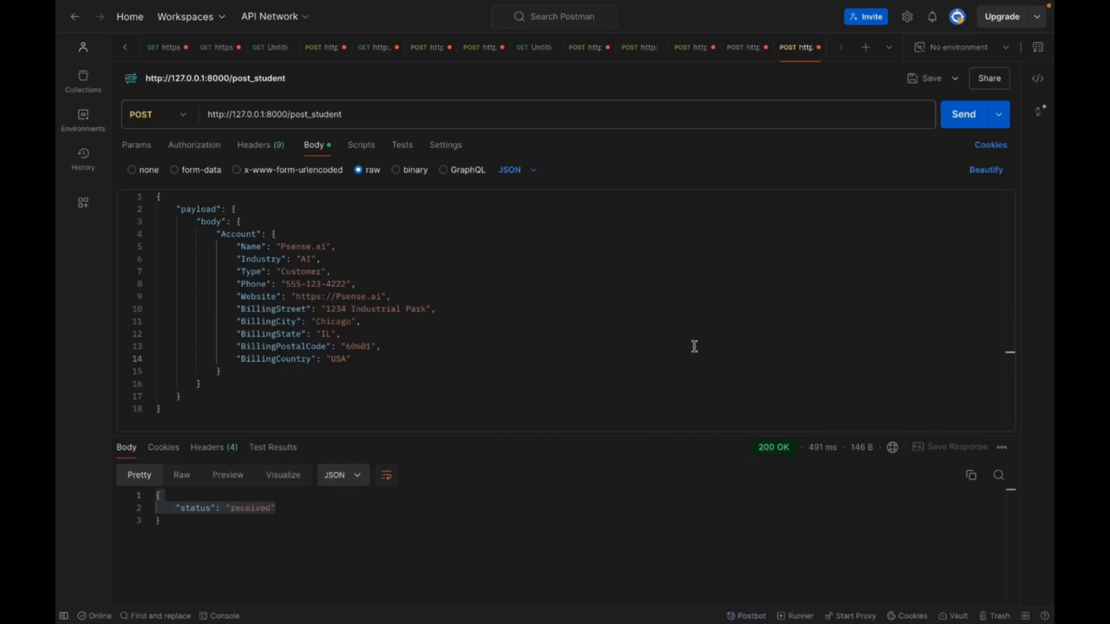
# - Switch to Salesforce in the browser, refresh the Recently Viewed accounts list and open the Psense.ai account
pyautogui.hotkey('ctrl', 'Left')
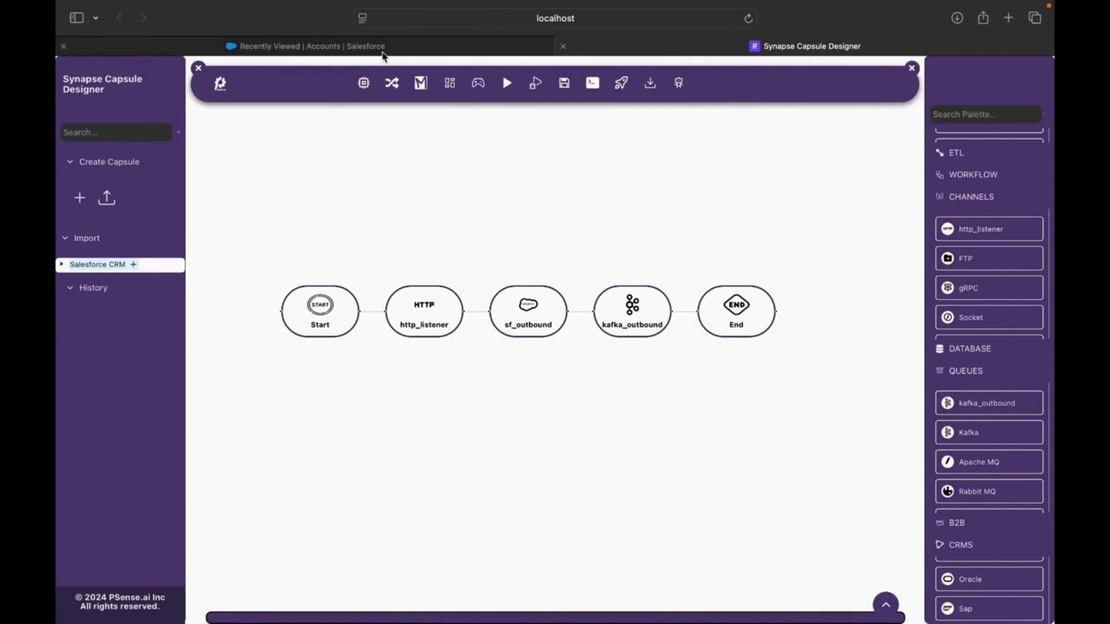
pyautogui.click(382, 51)
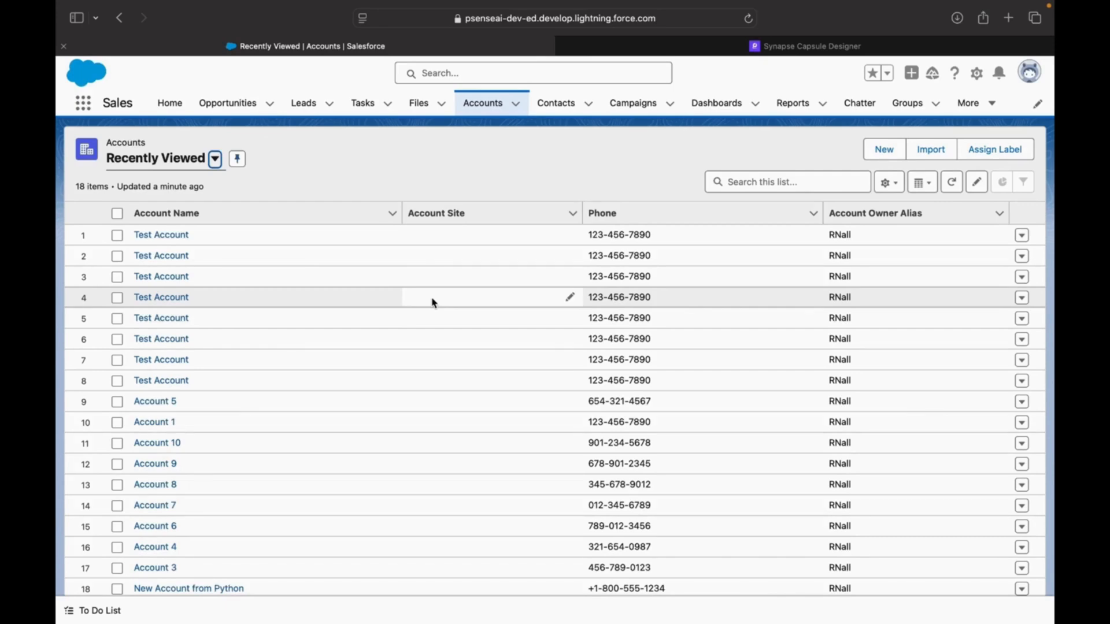
pyautogui.click(951, 182)
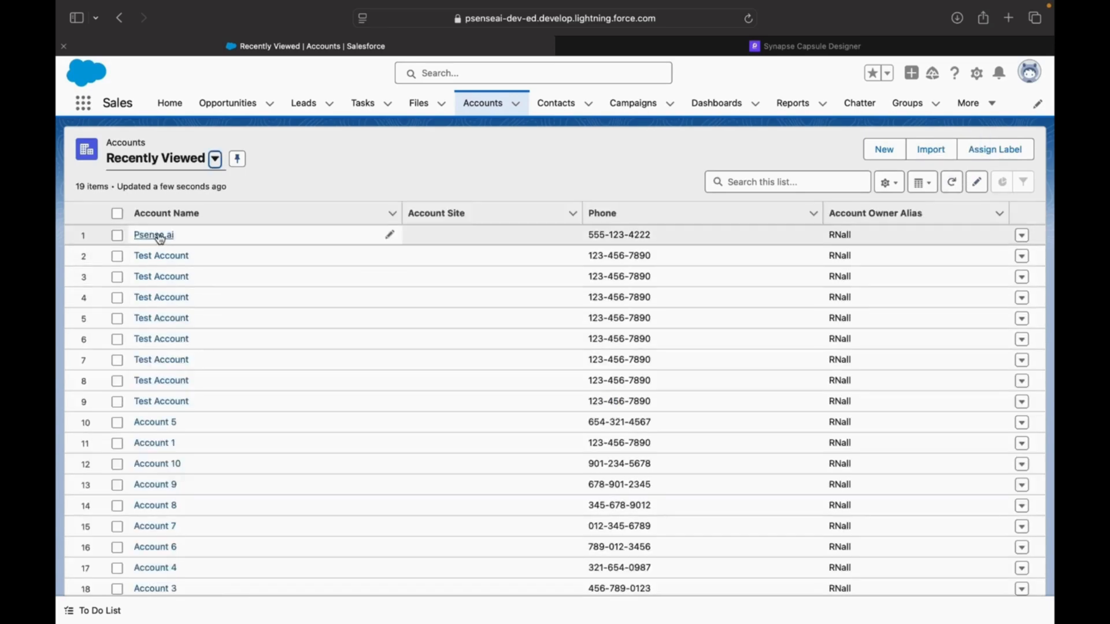
pyautogui.click(154, 235)
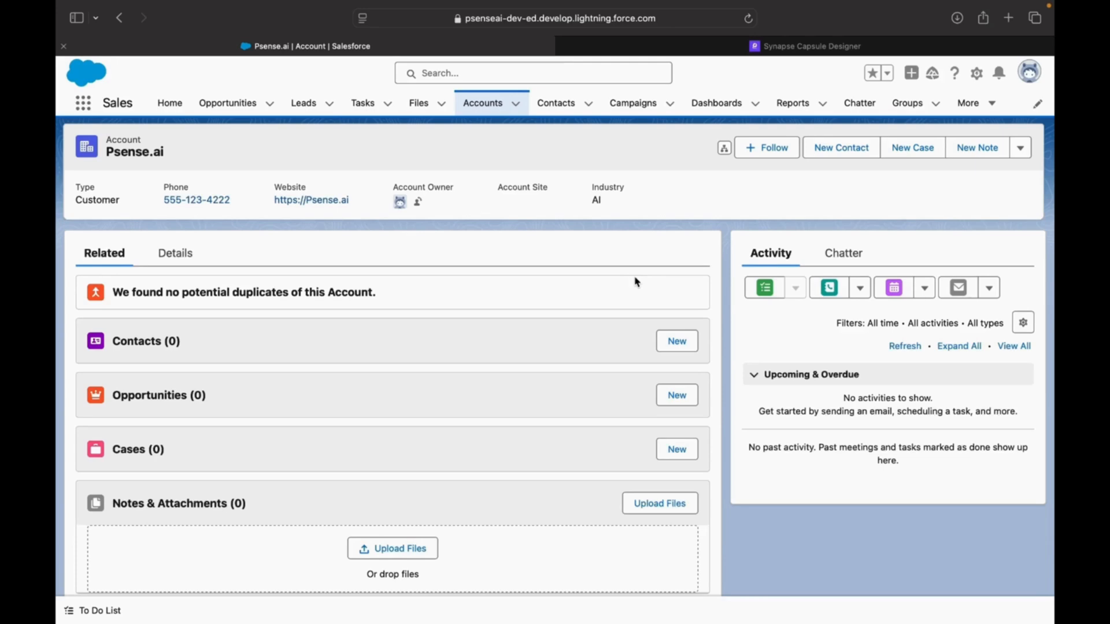
# - Switch to the terminal and inspect the Kafka consumer's salesforce topic message, highlighting its body and the account id
pyautogui.hotkey('ctrl', 'Right')
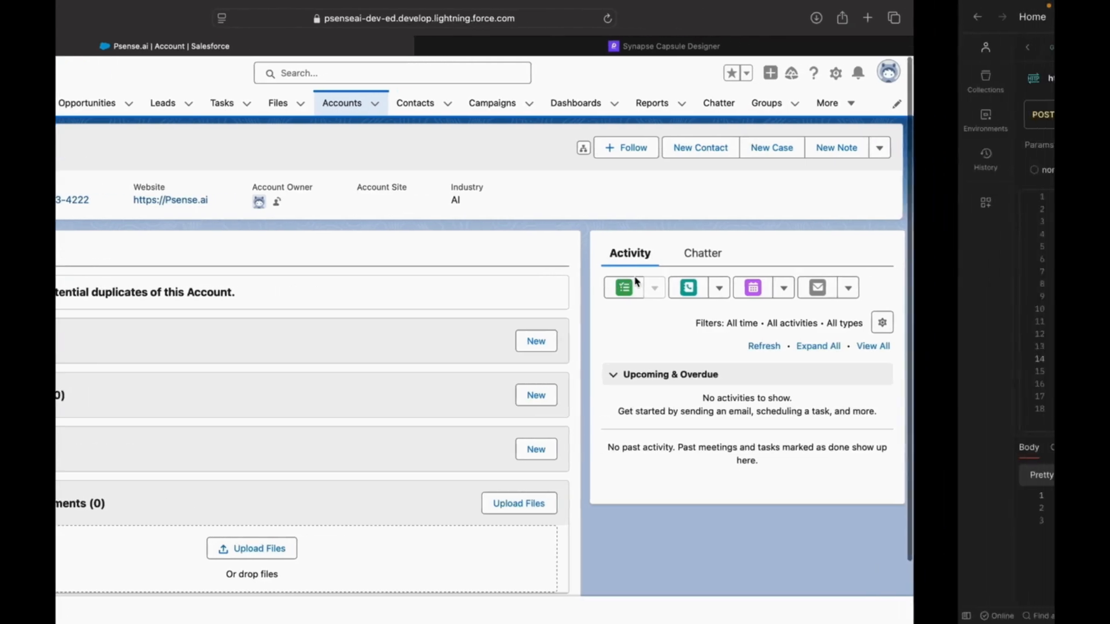
pyautogui.hotkey('ctrl', 'Right')
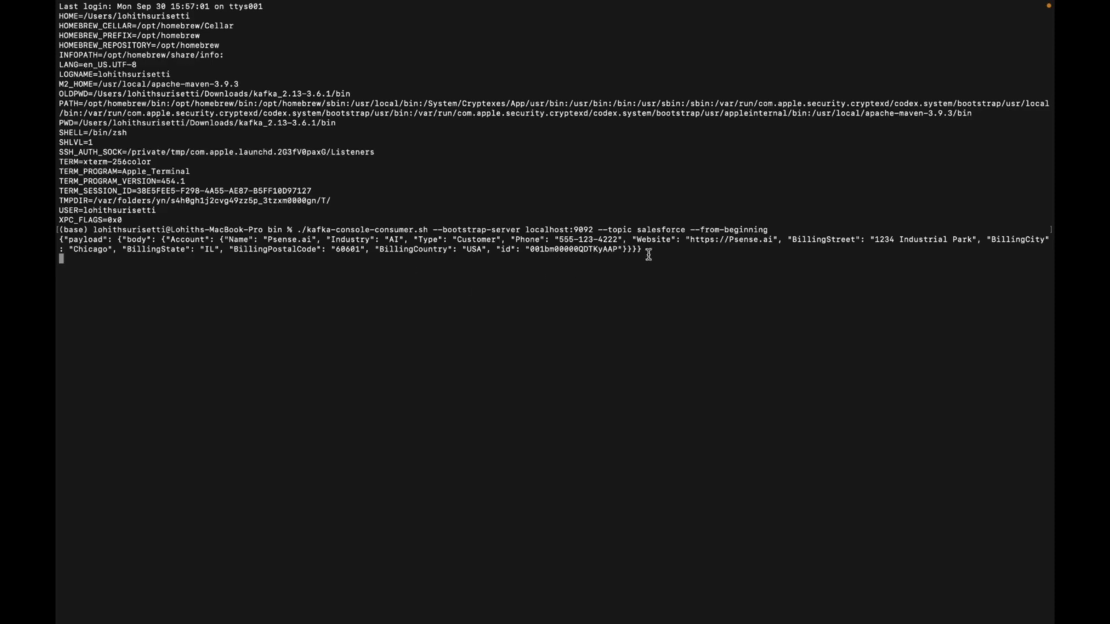
pyautogui.moveTo(647, 250); pyautogui.dragTo(120, 241)
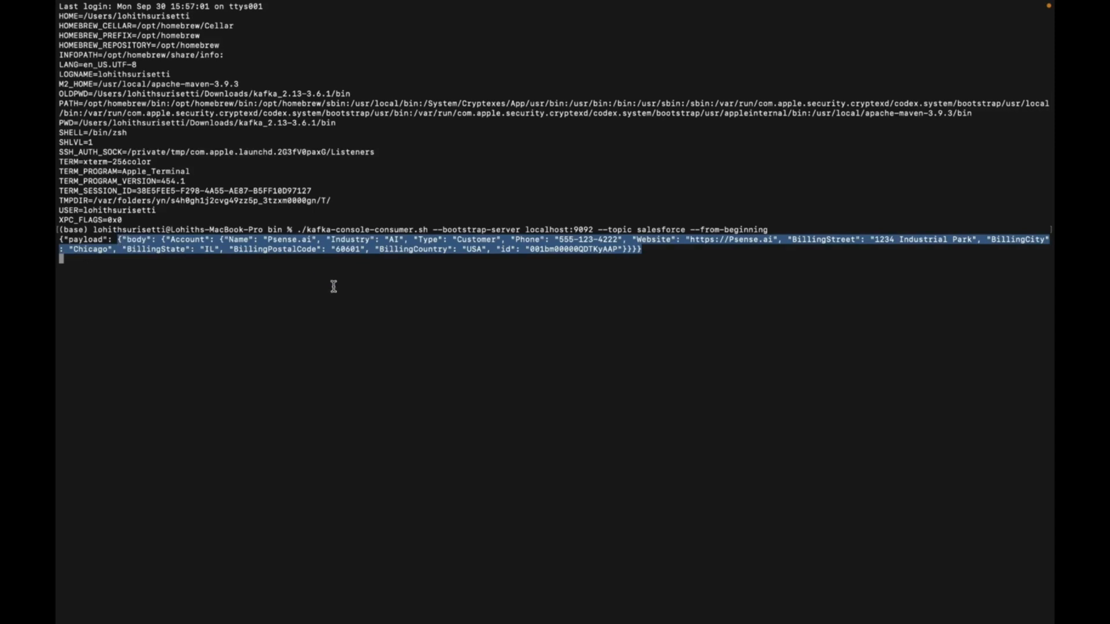
pyautogui.doubleClick(572, 249)
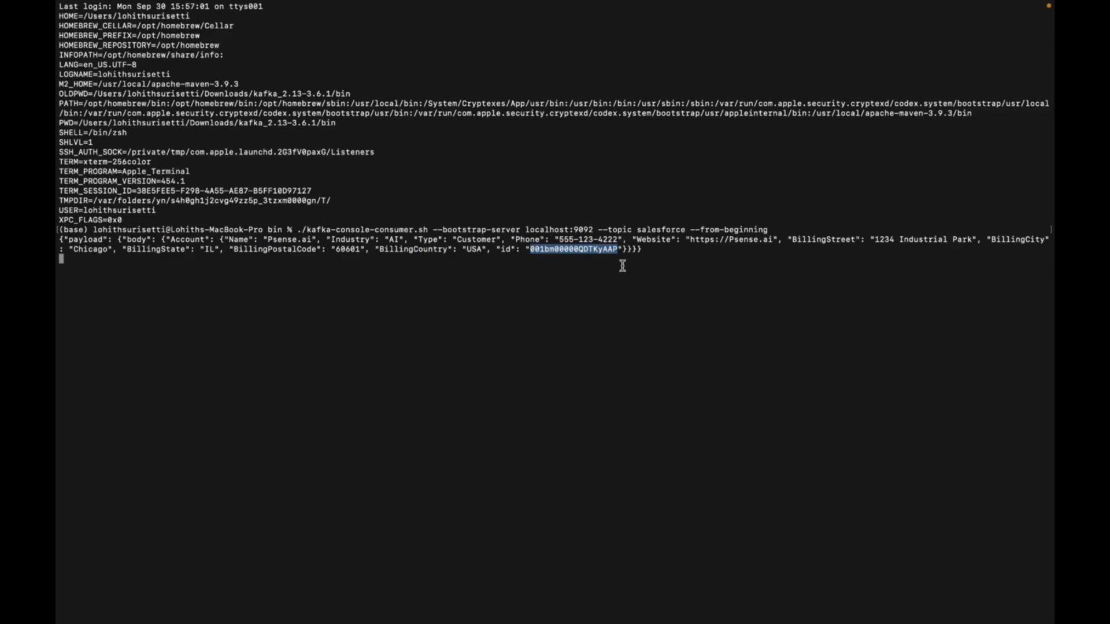
# - Switch from the terminal back to the Psense.ai account page in Salesforce
pyautogui.hotkey('ctrl', 'Left')
pyautogui.hotkey('ctrl', 'Left')
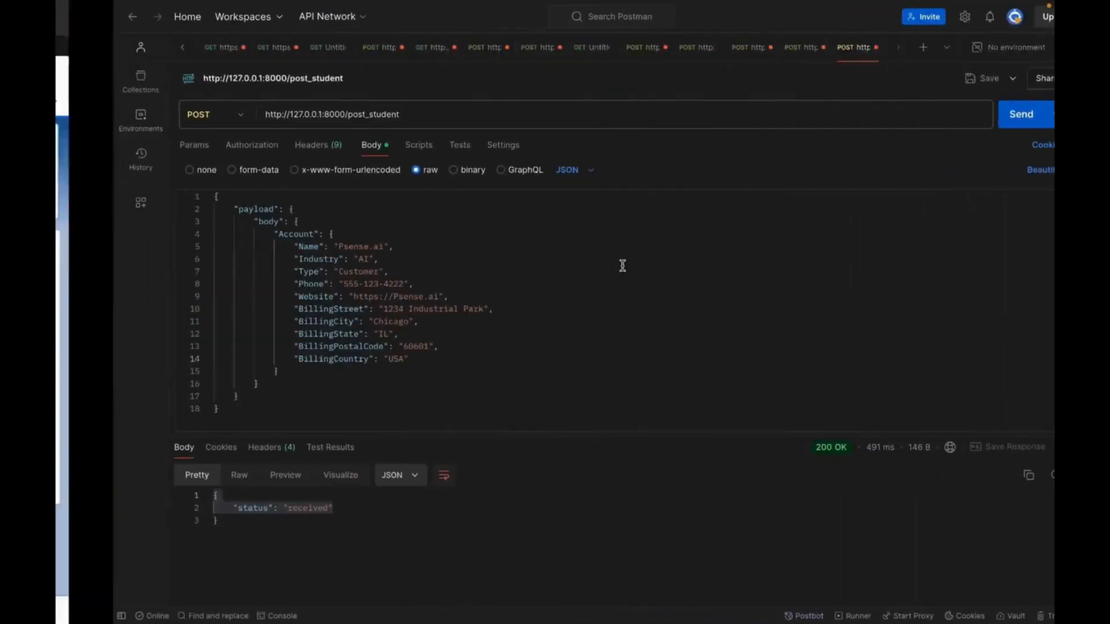